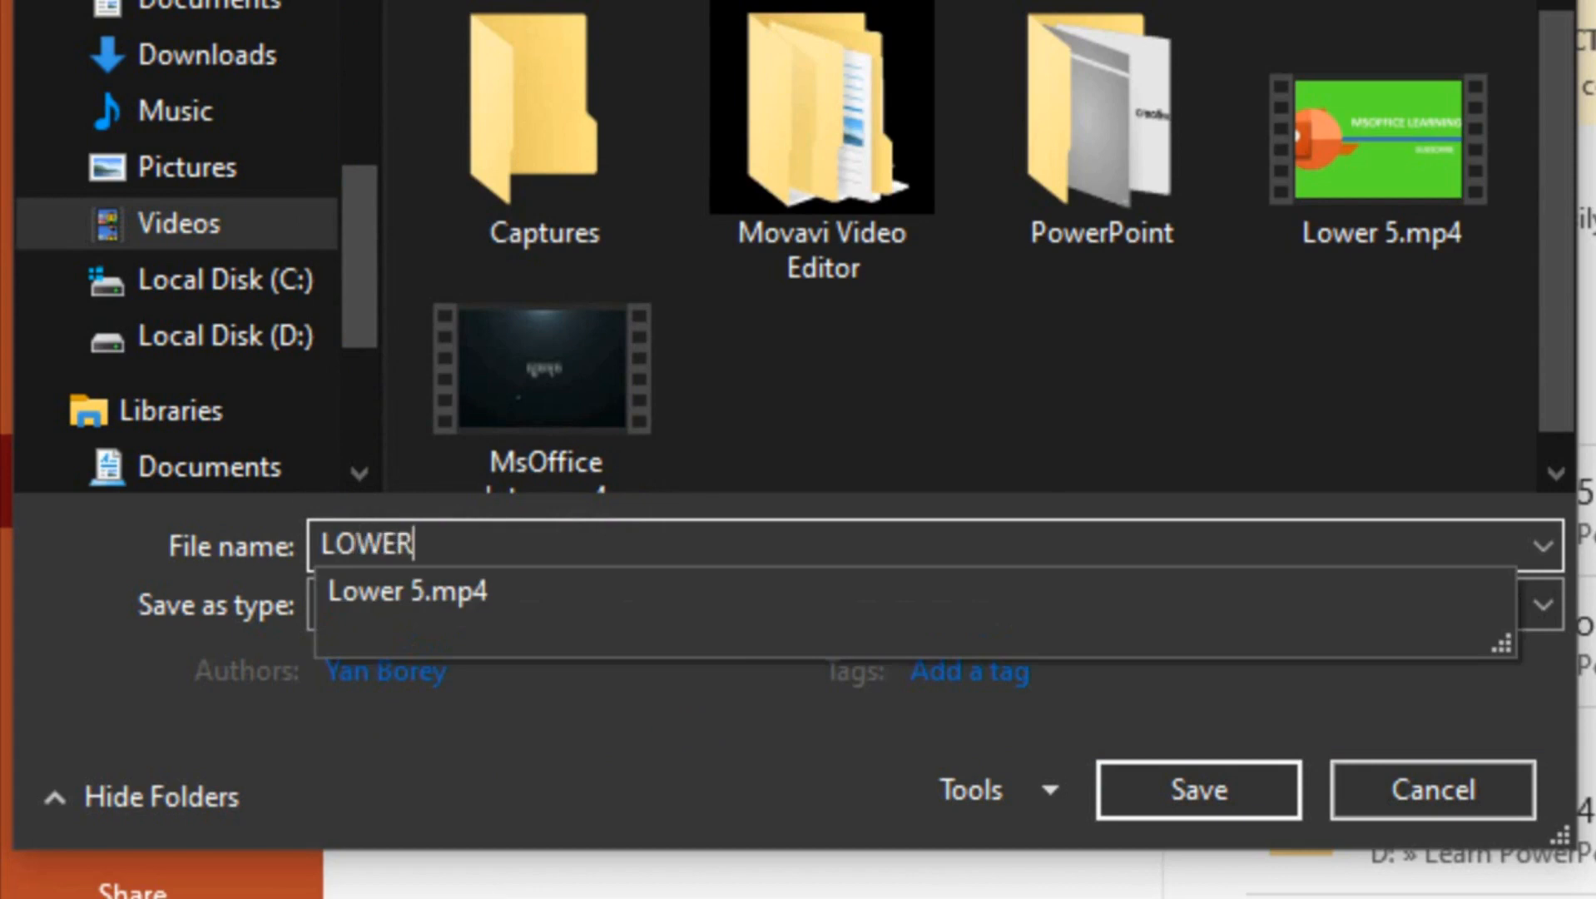
Save the exported MPEG-4 video as LOWER 6 and close the presentation without saving its changes
text(6)
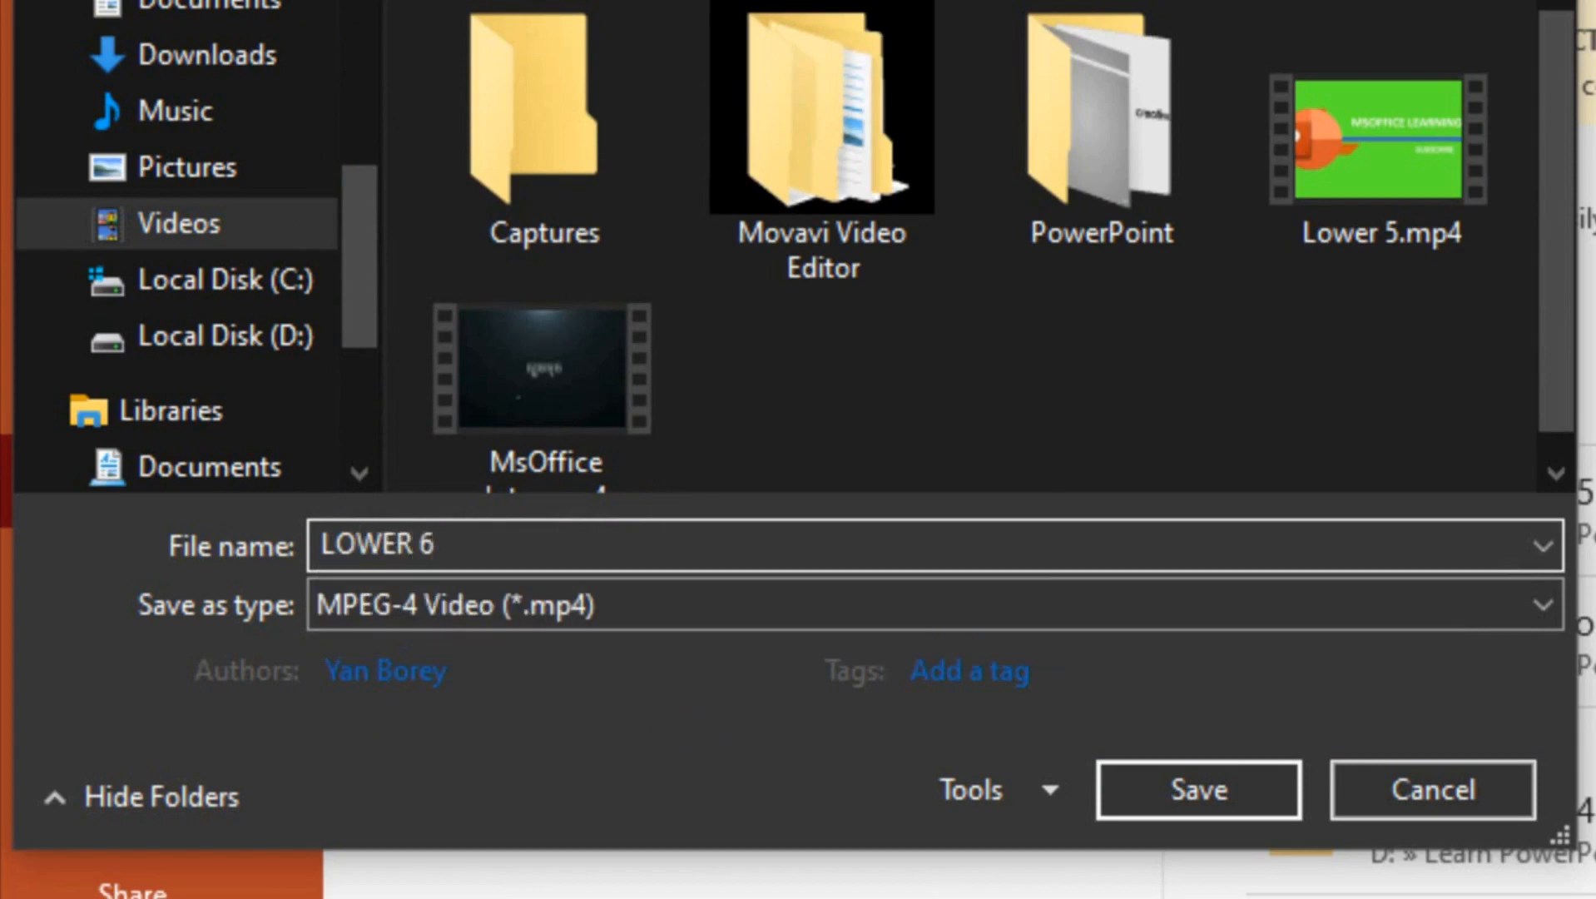
click(1223, 805)
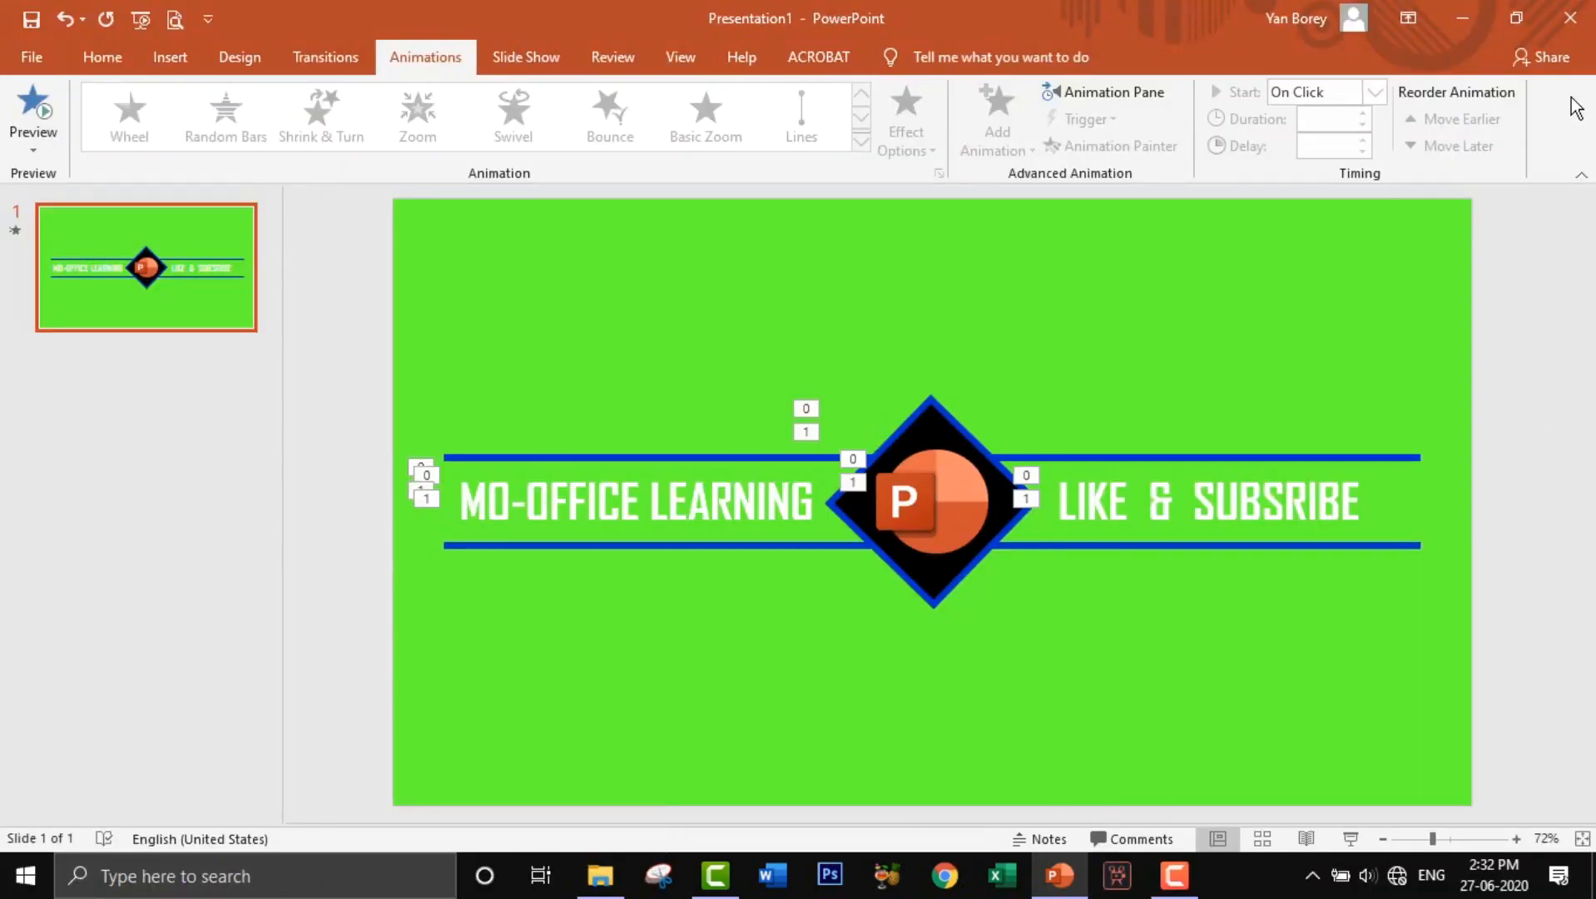
click(1570, 18)
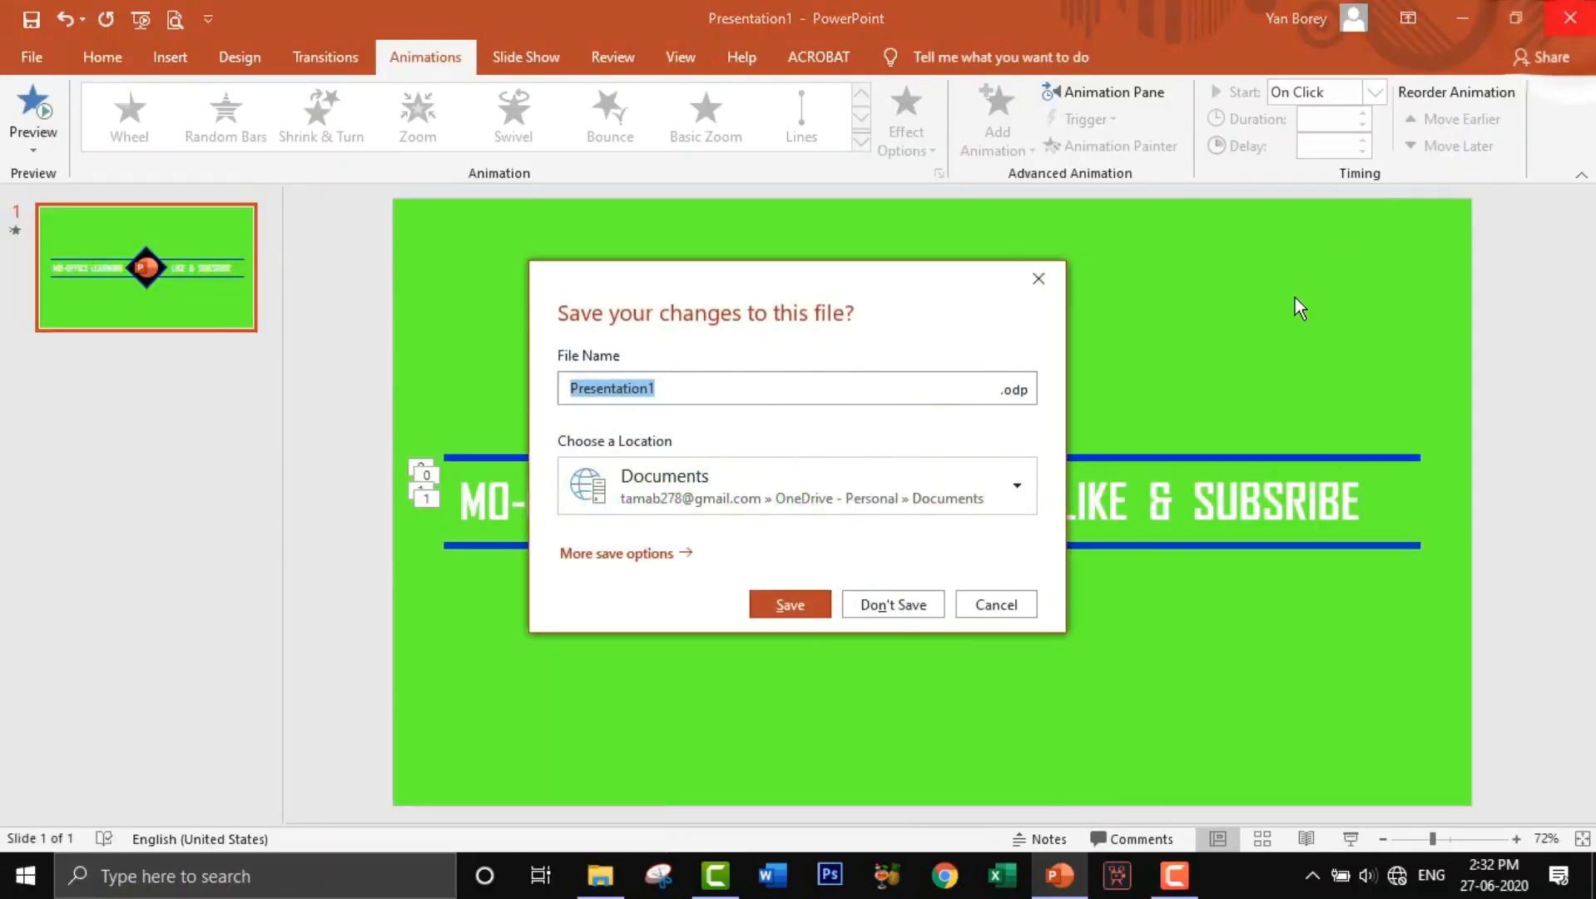
click(918, 602)
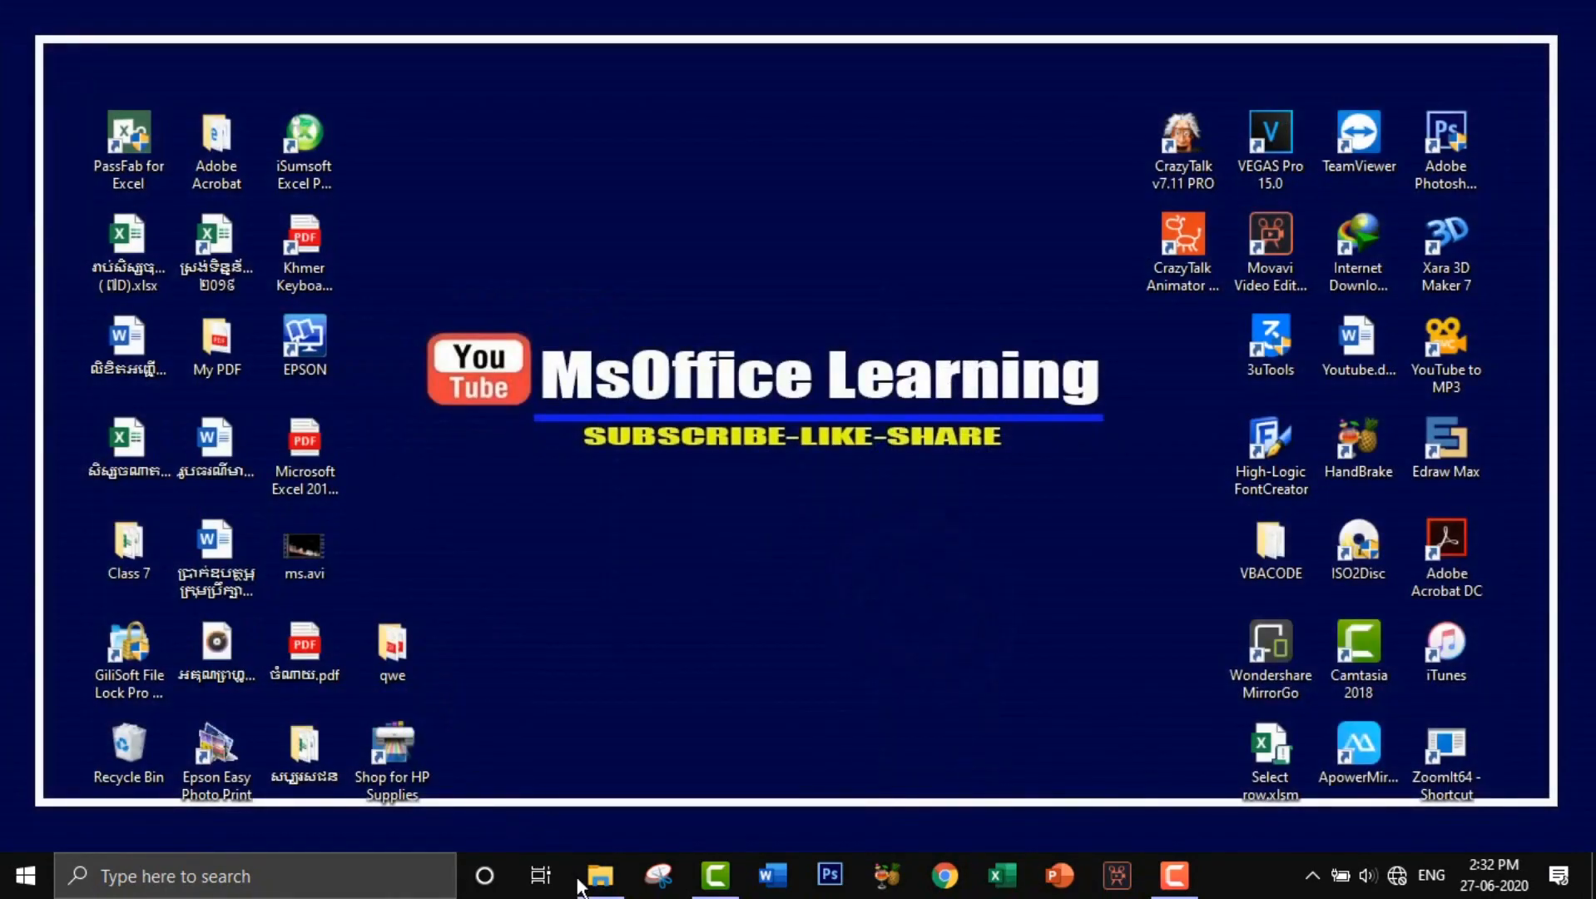
Switch to File Explorer, play LOWER 6.mp4 from the Videos folder, and close the video player
click(595, 875)
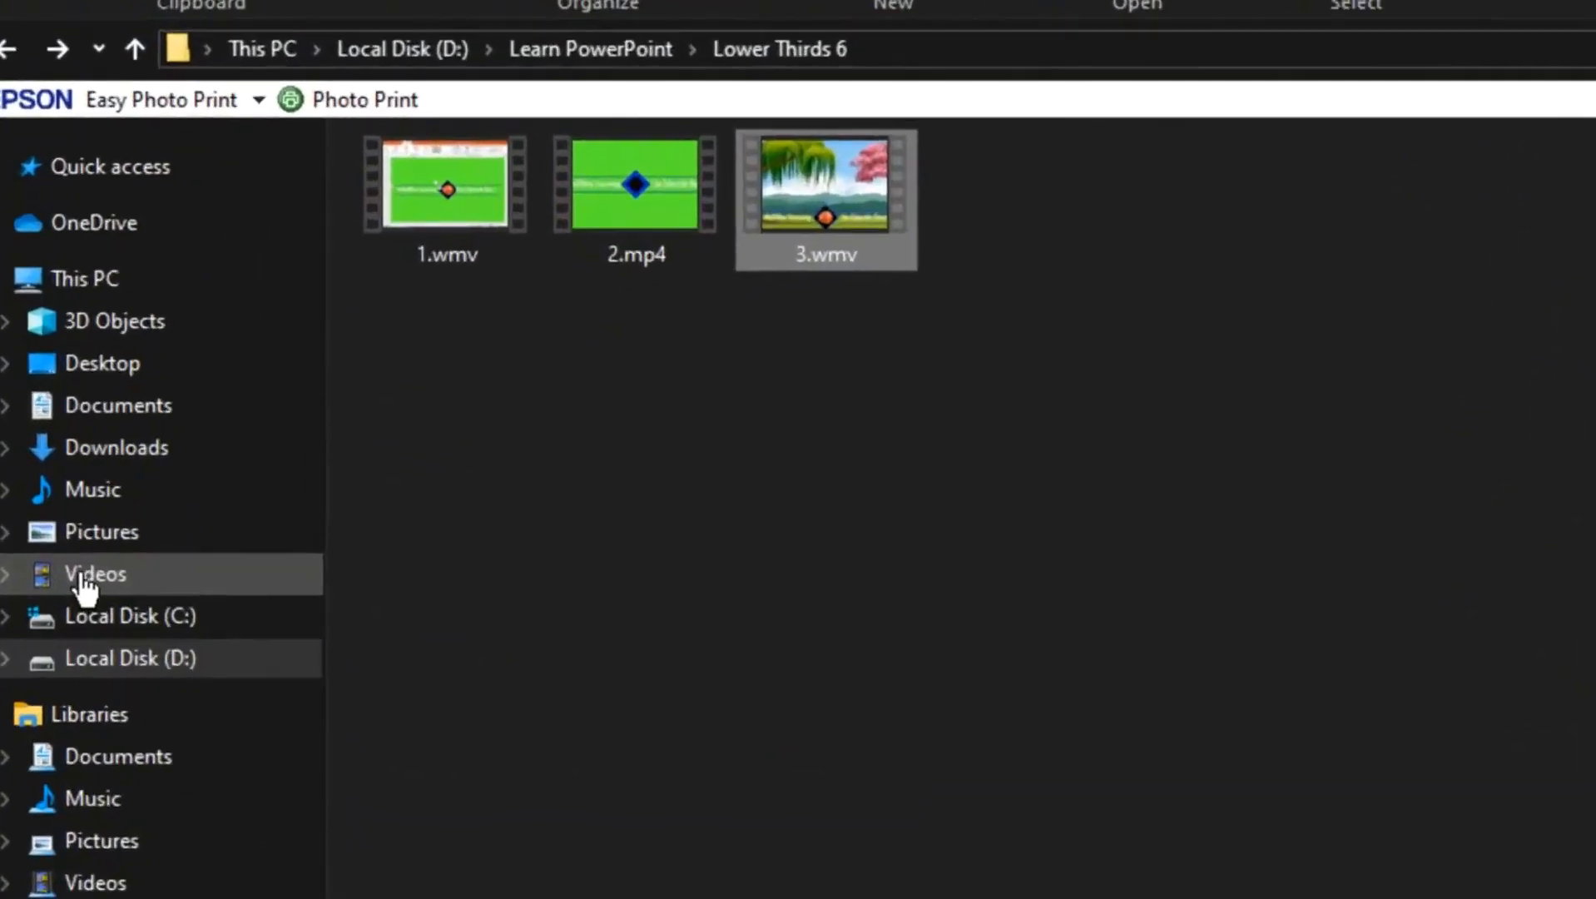
click(86, 586)
click(442, 492)
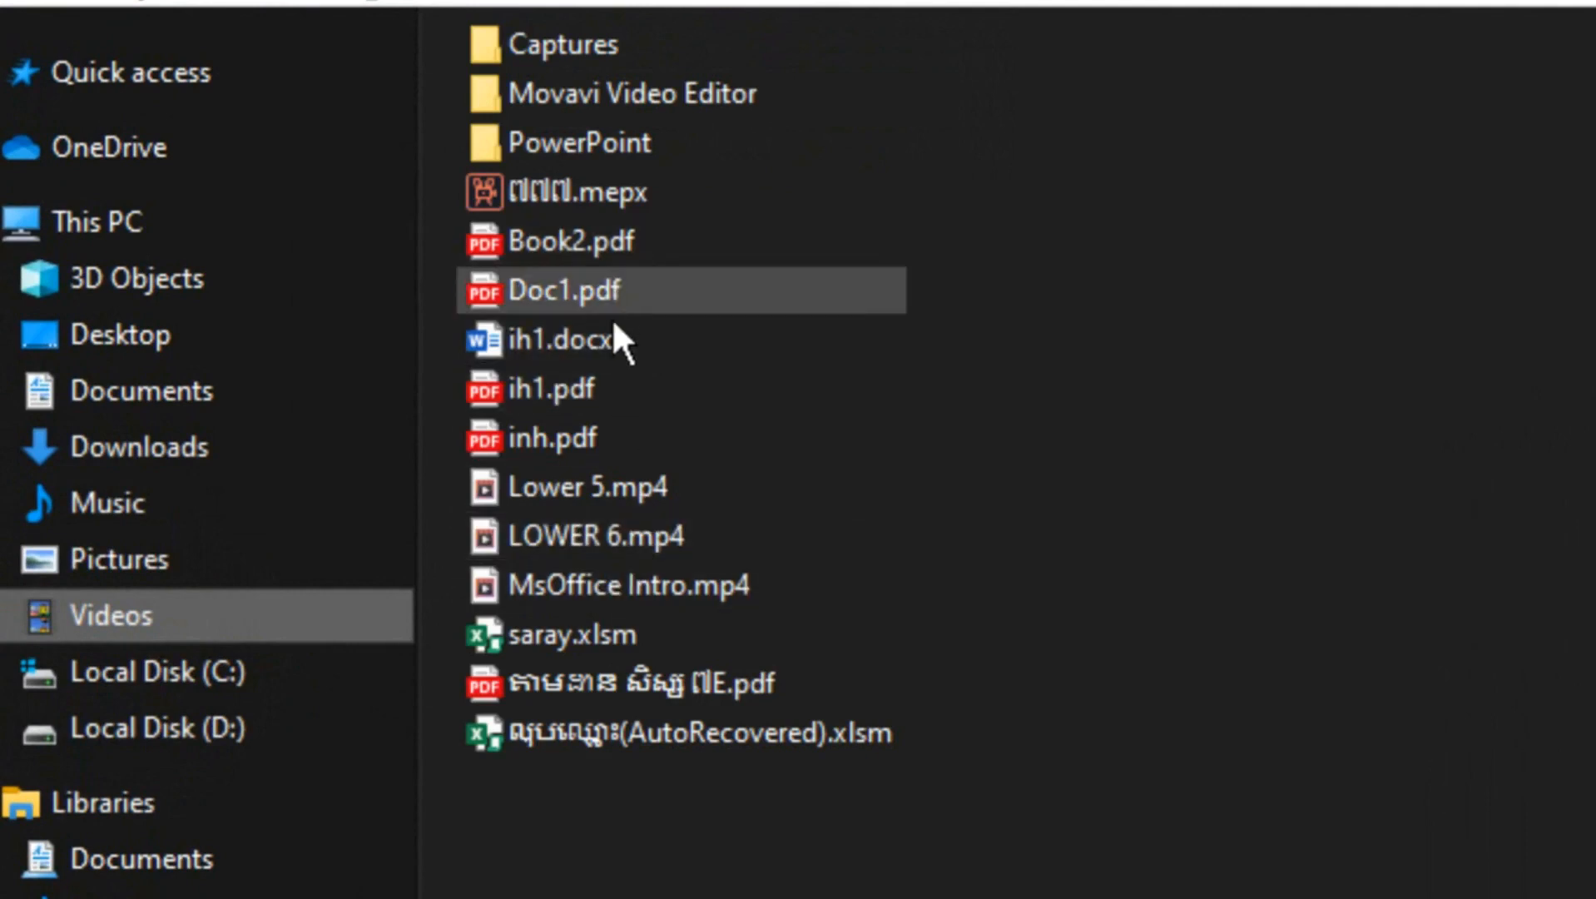
click(561, 535)
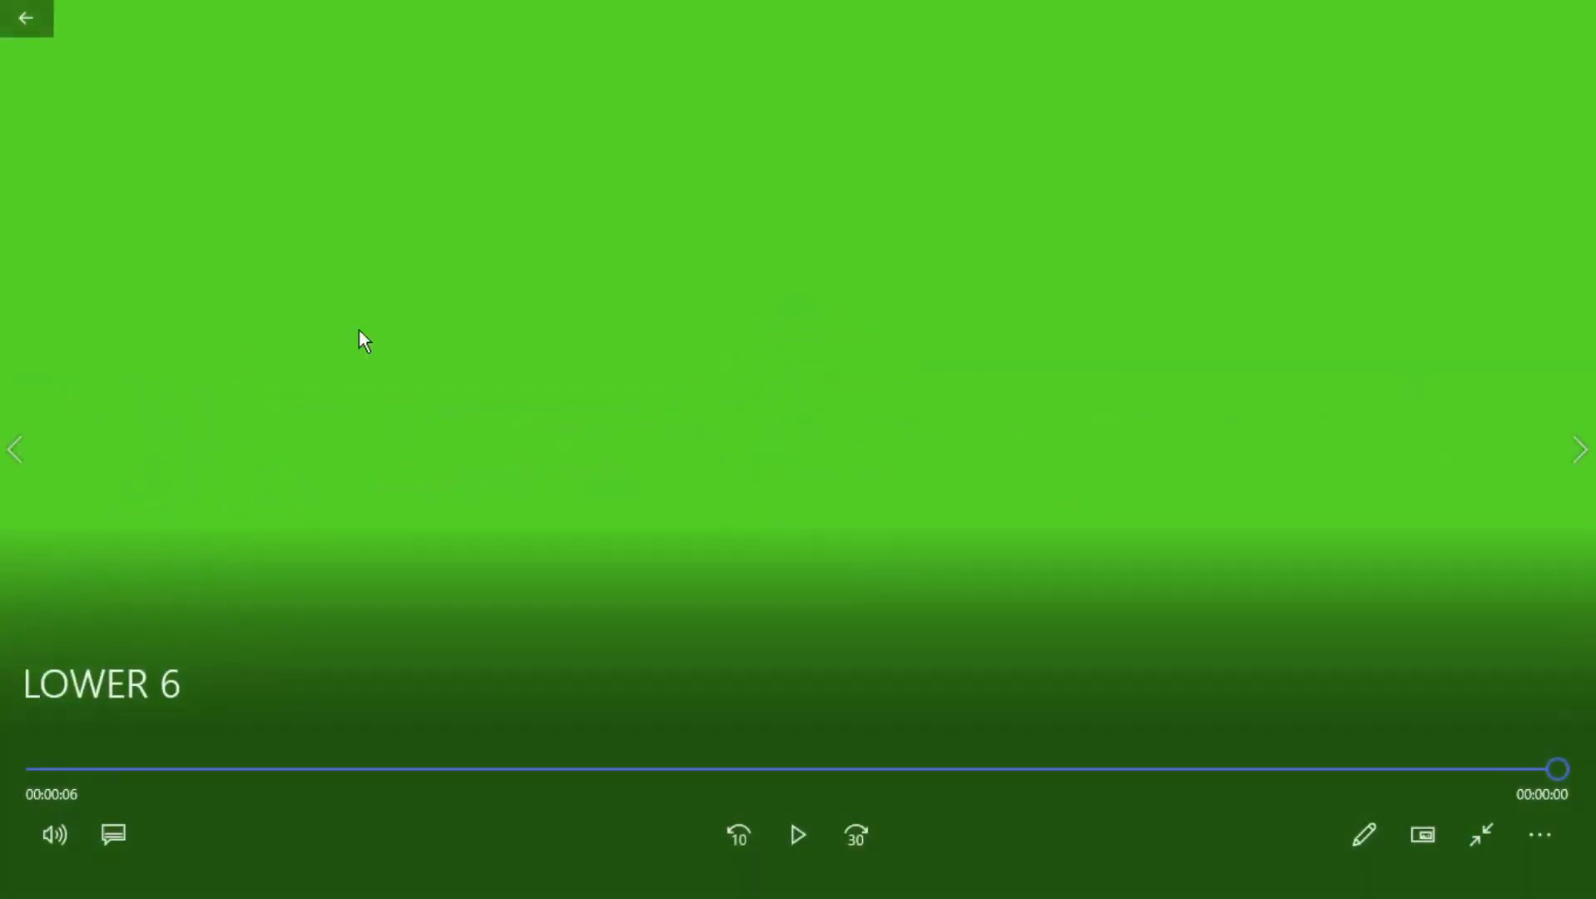
click(1575, 21)
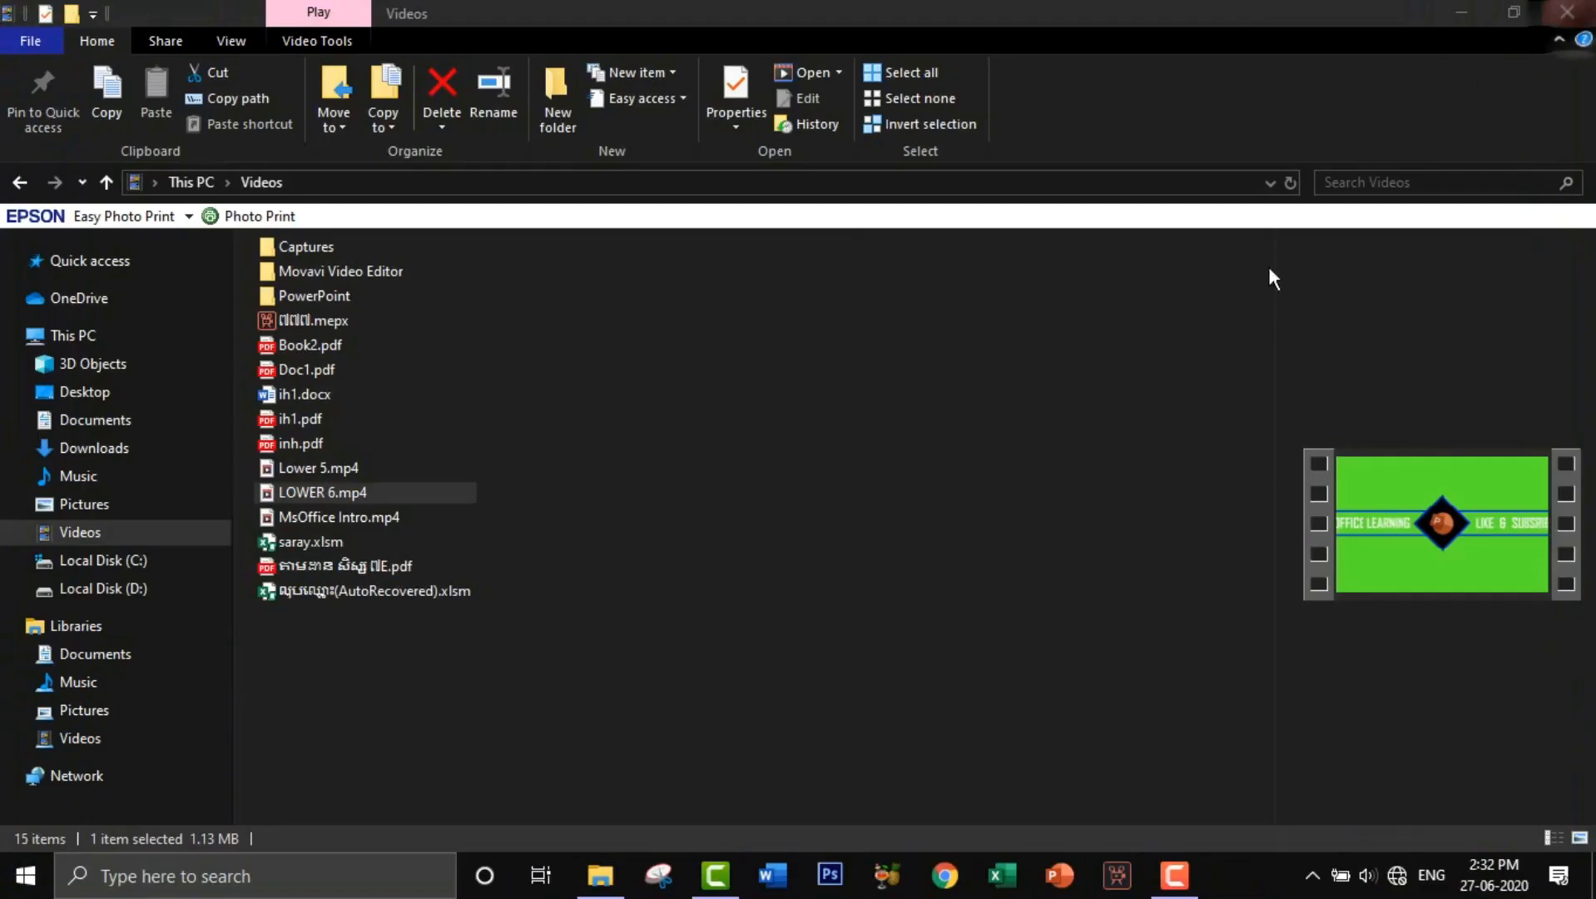
Switch to Camtasia and delete the green-screen clip and the landscape image clip from the timeline
click(717, 882)
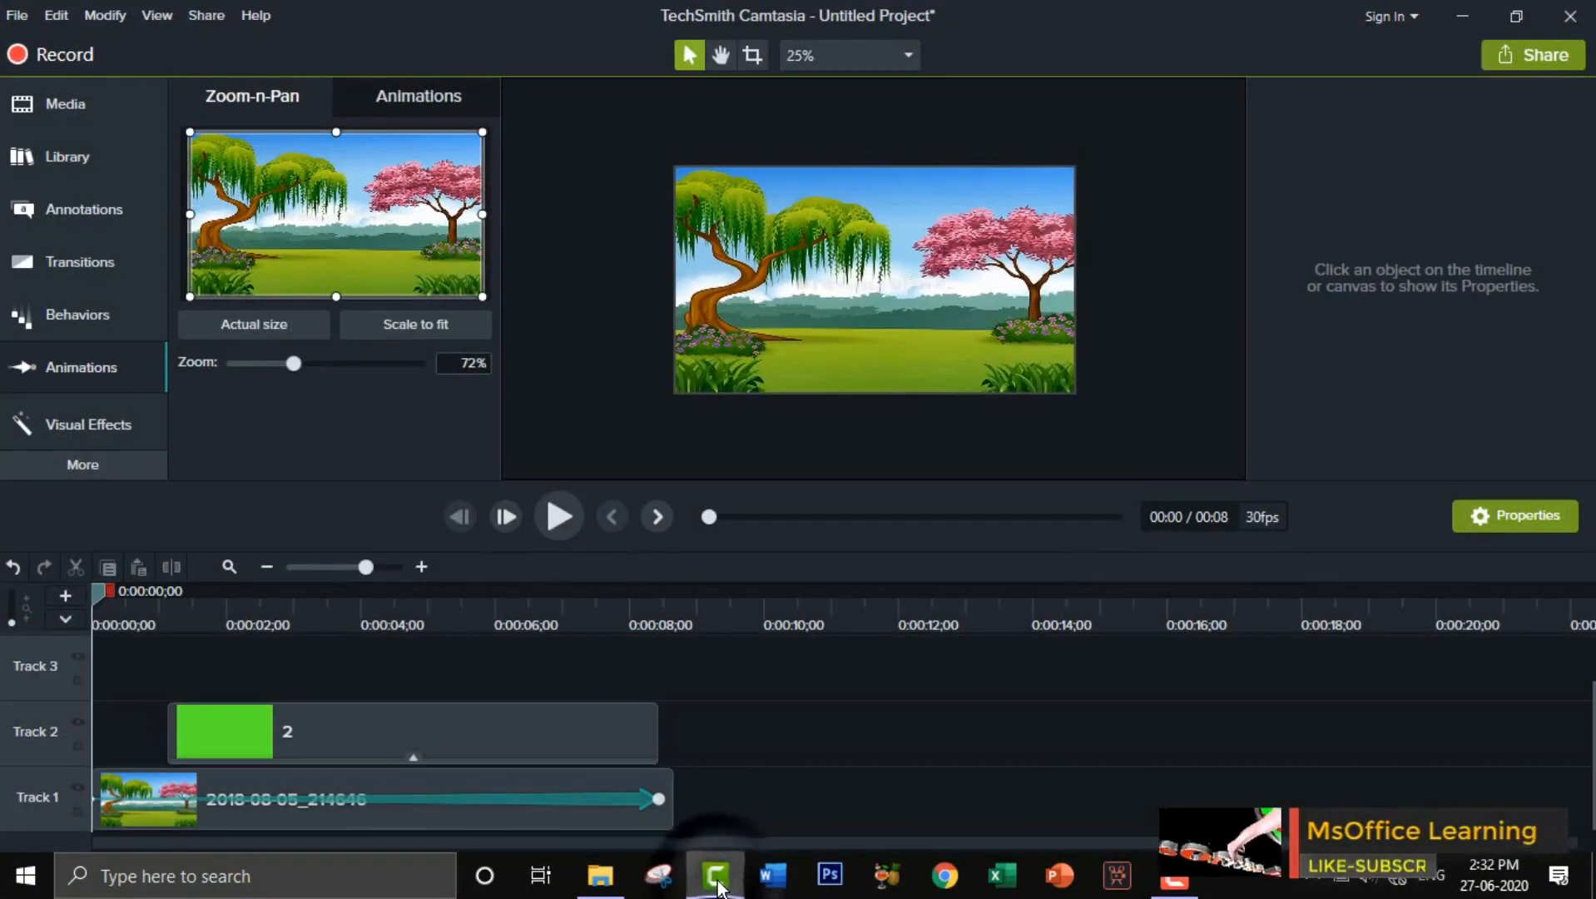
drag(495, 771, 233, 807)
key(Delete)
scroll(442, 732, up, 1)
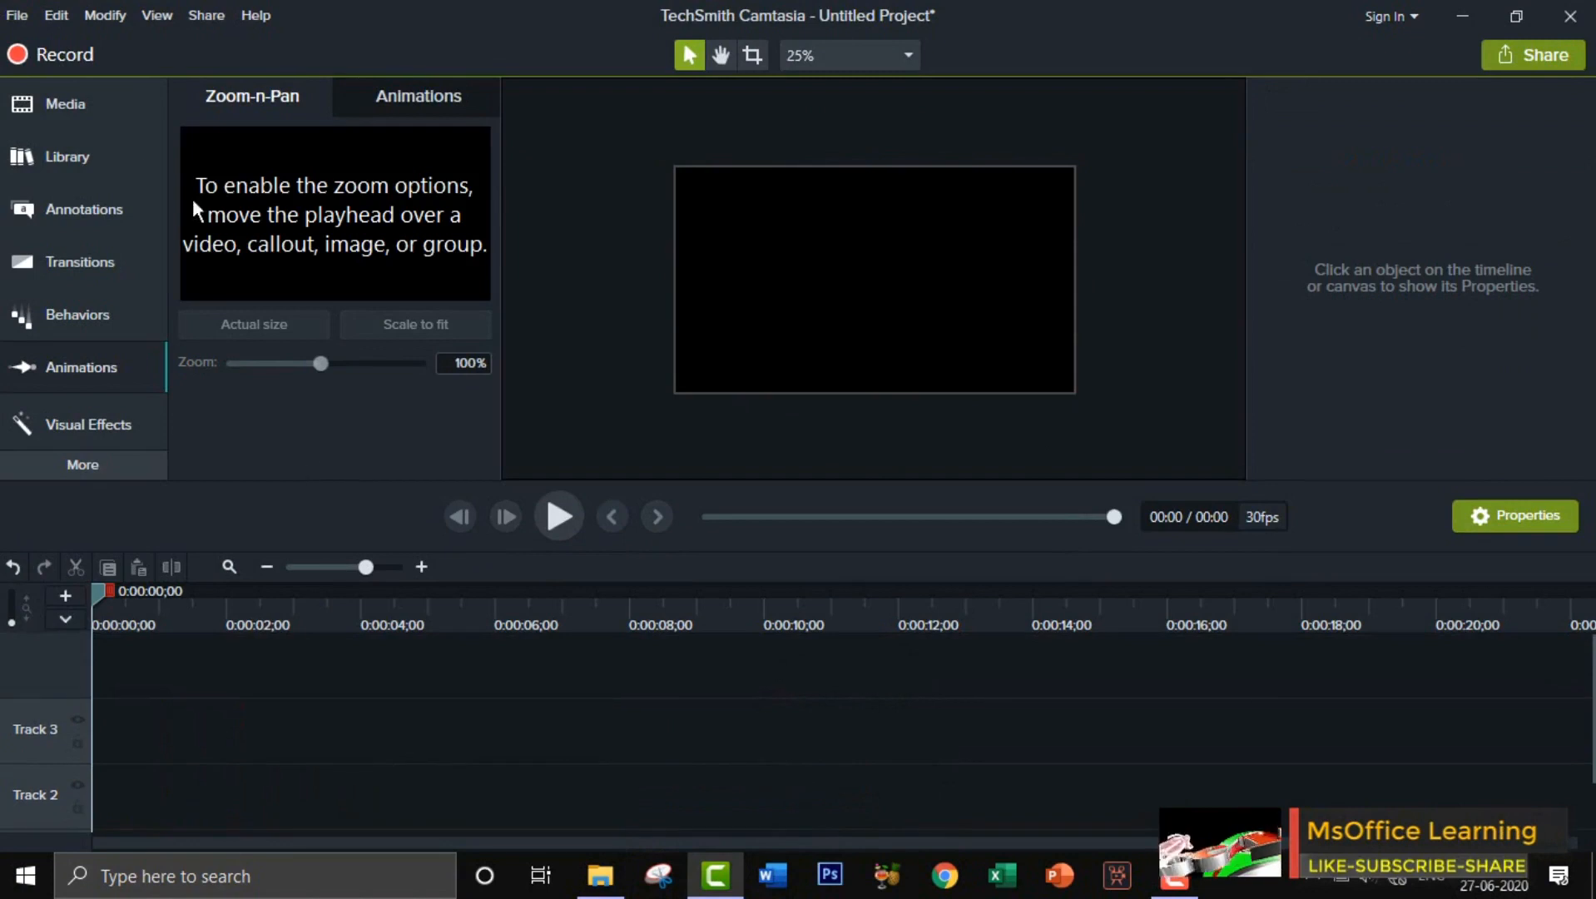
Delete all the old media from the Media Bin
click(48, 106)
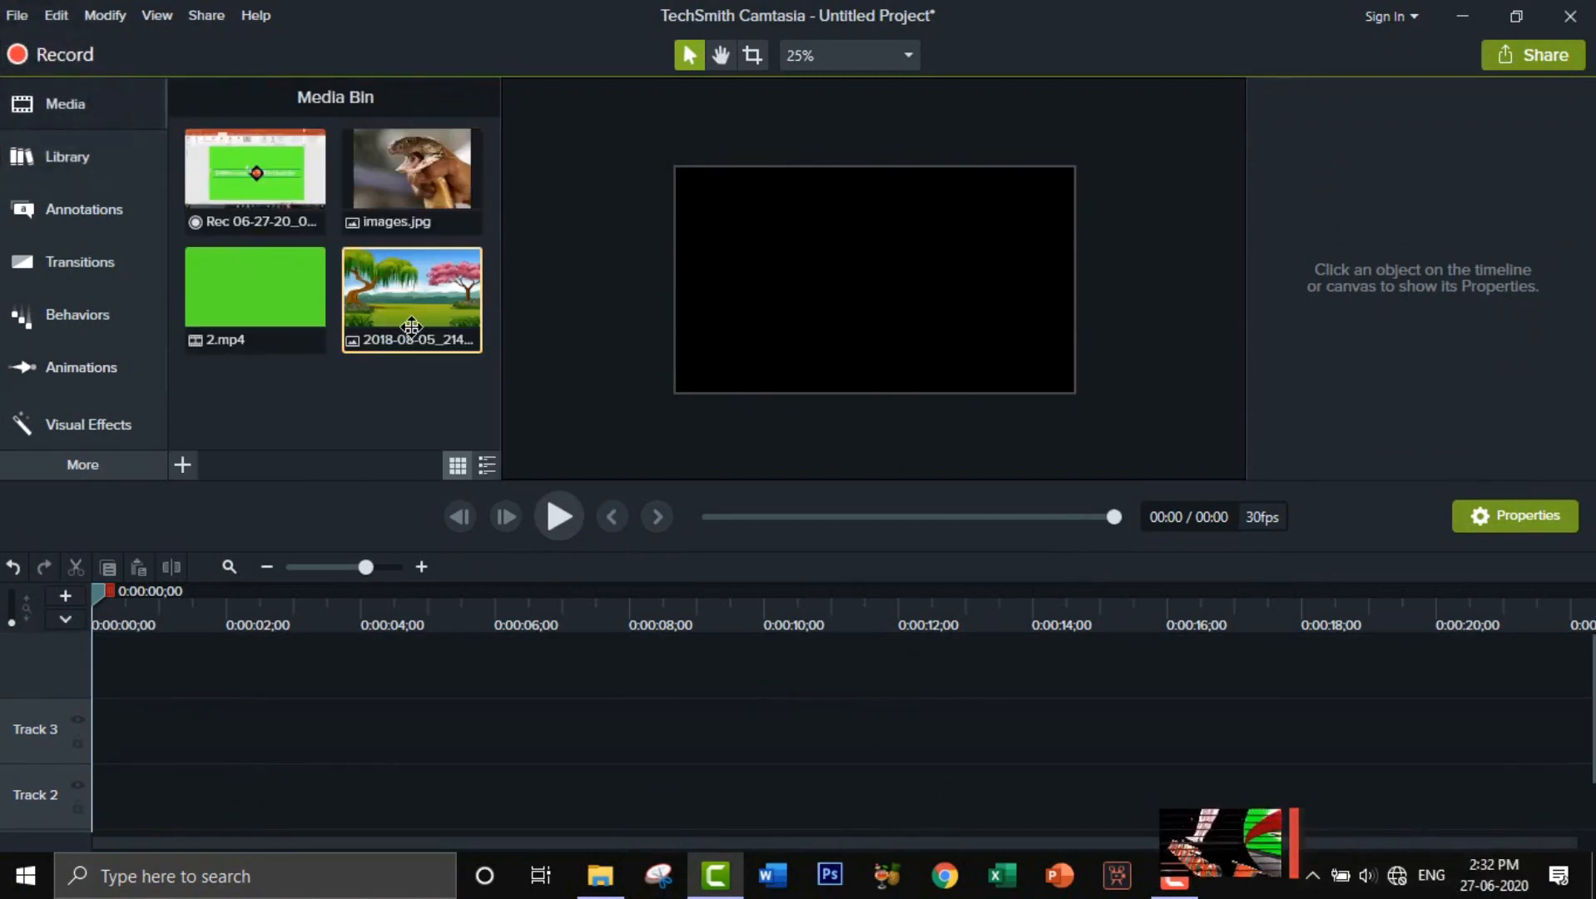
drag(372, 301, 423, 366)
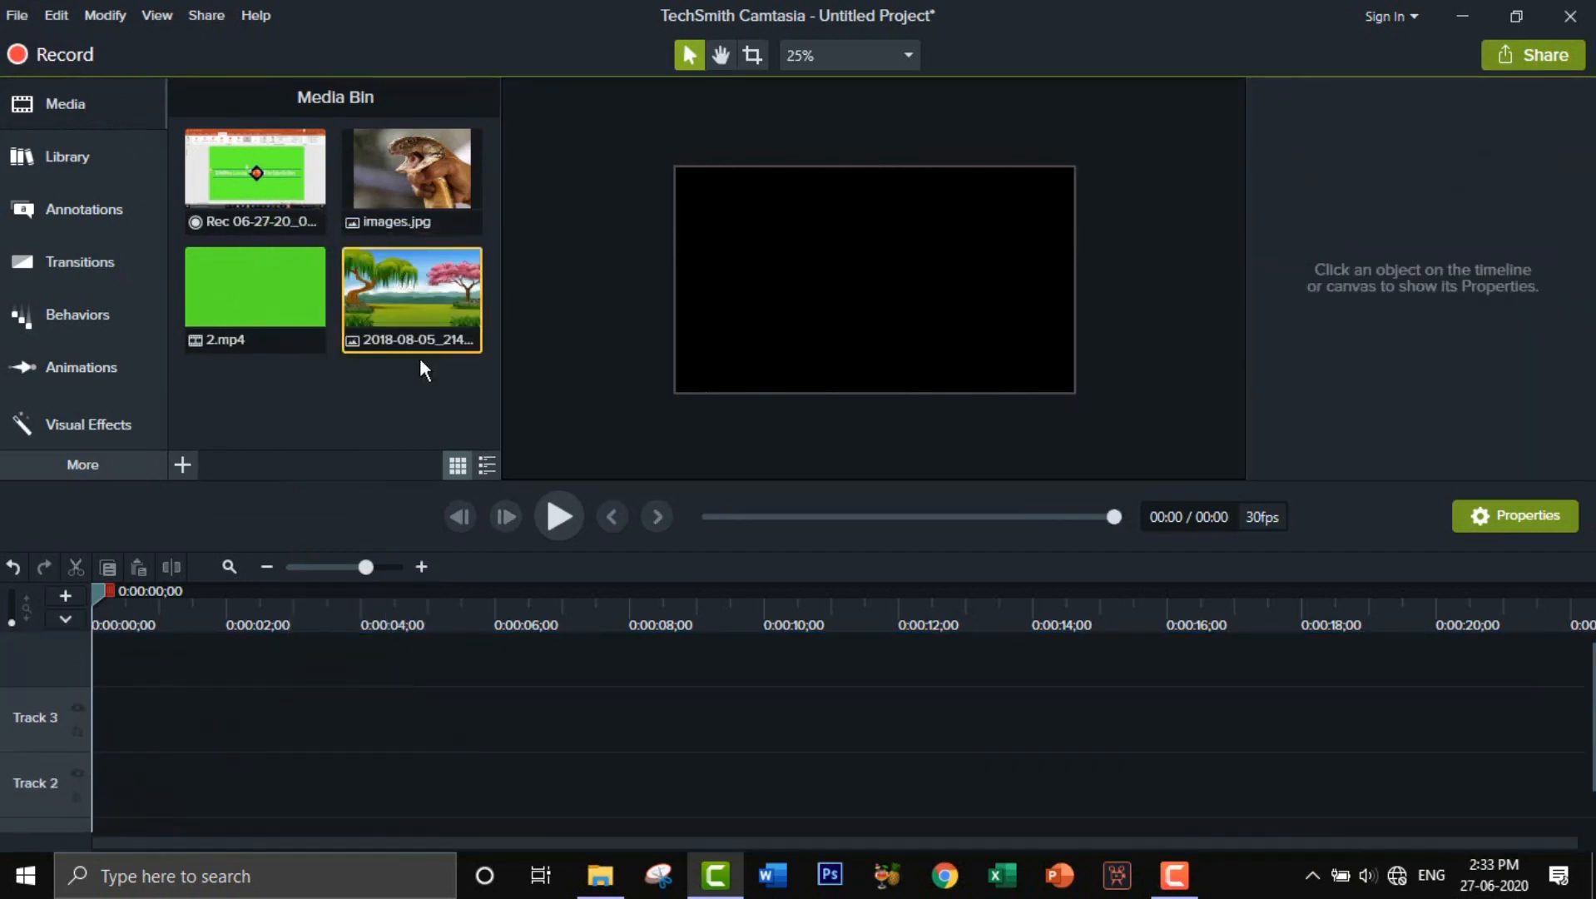
key(Delete)
key(Delete)
key(Delete)
key(Delete)
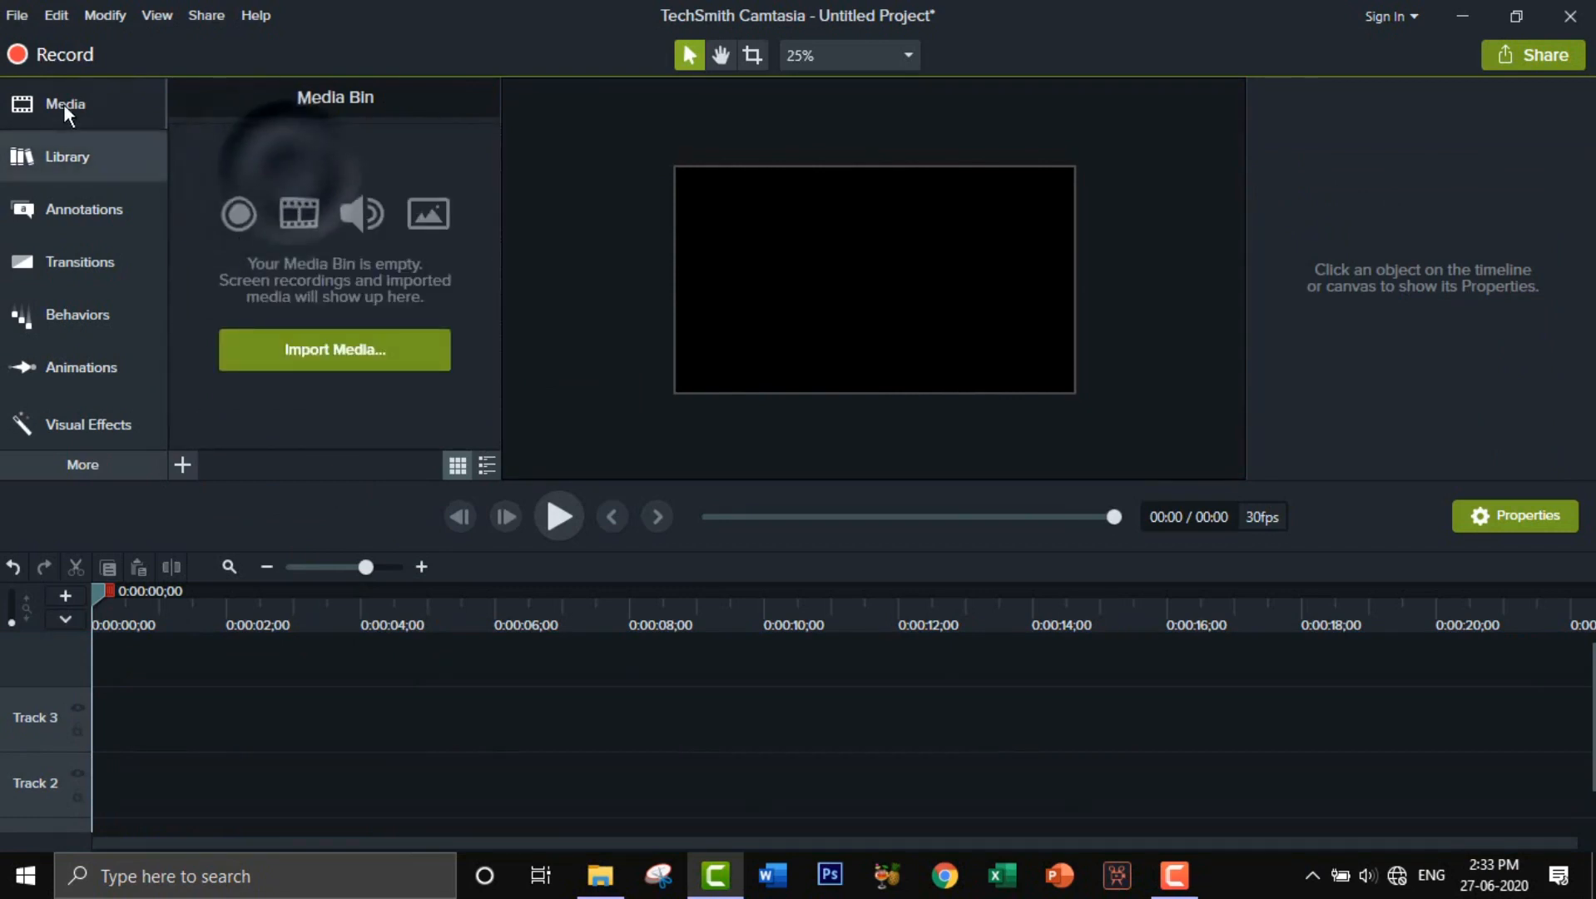
Import the landscape image 2018-08-05_214646 from the Pictures folder and place it at the start of Track 2
click(337, 343)
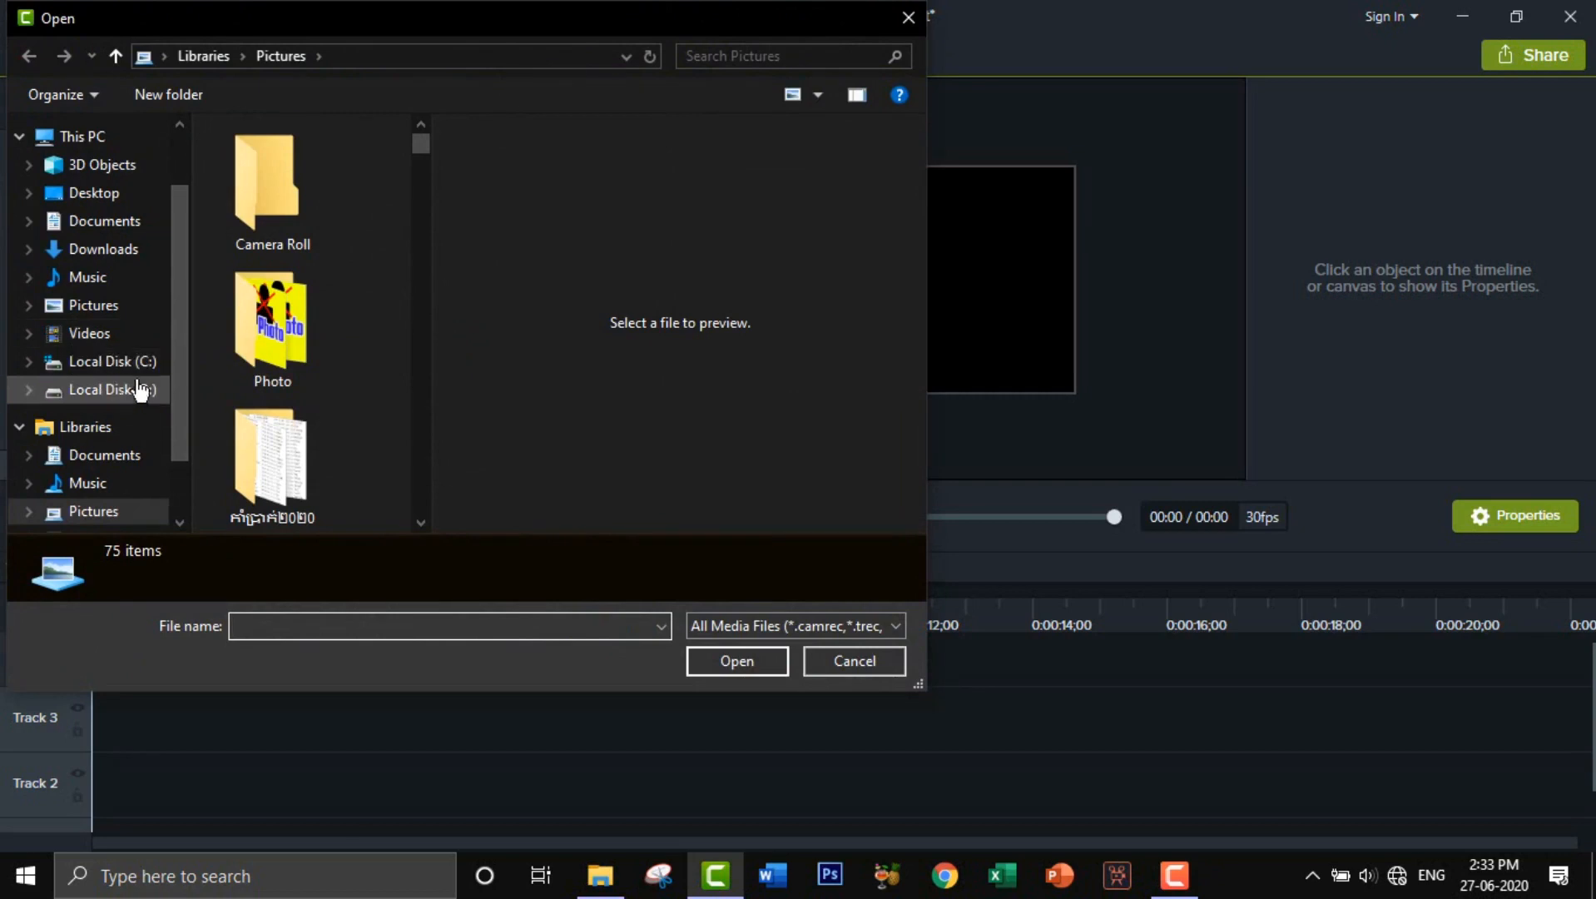
click(117, 306)
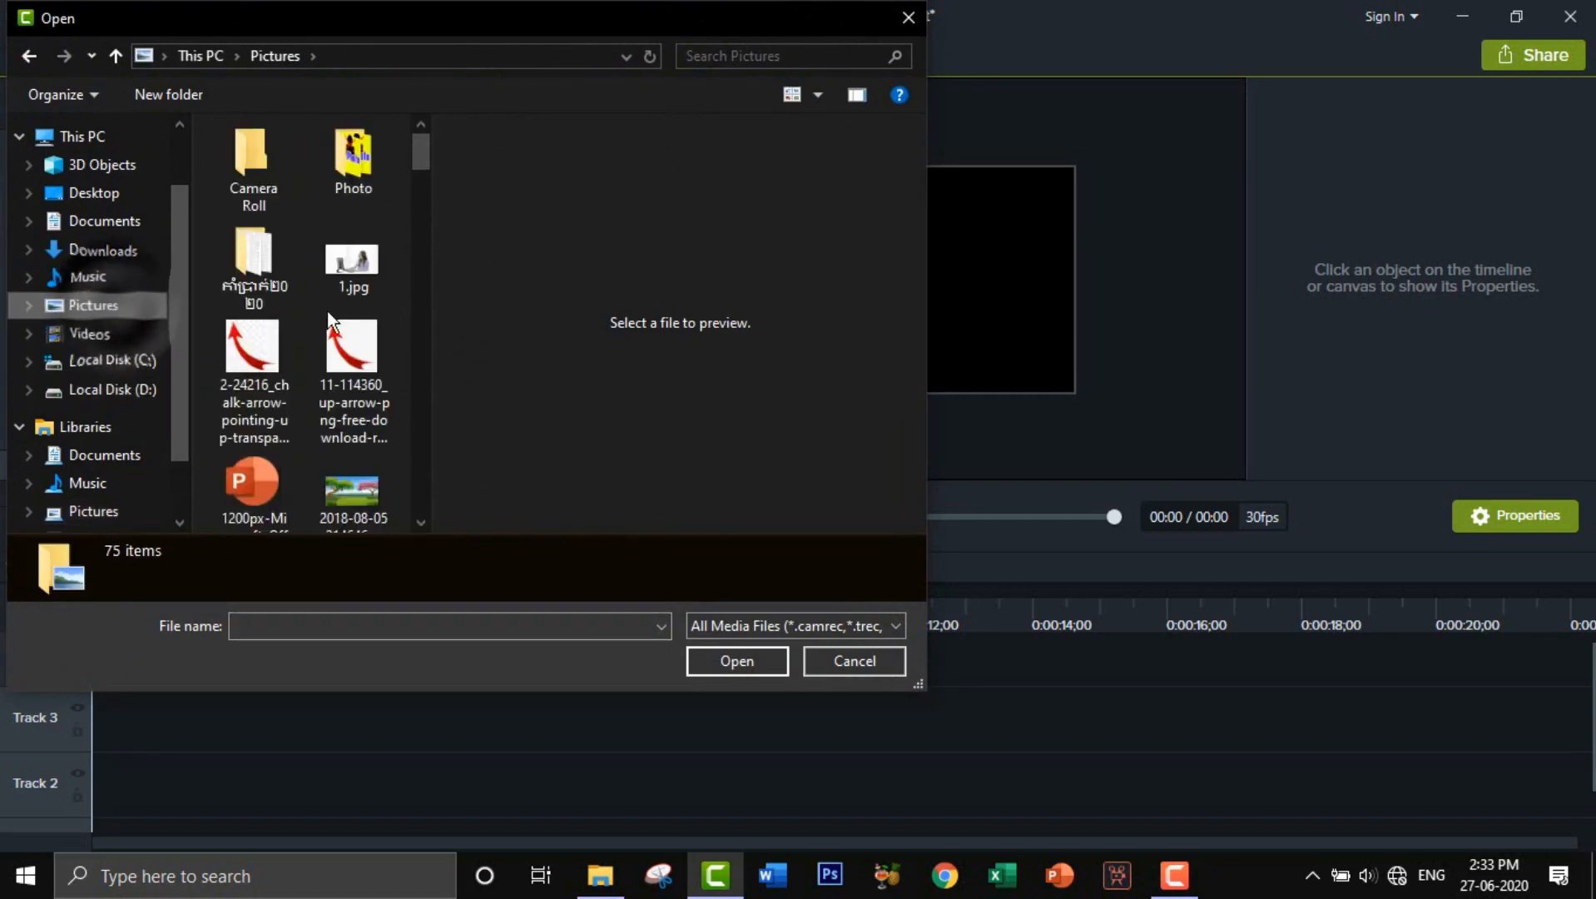
double_click(344, 493)
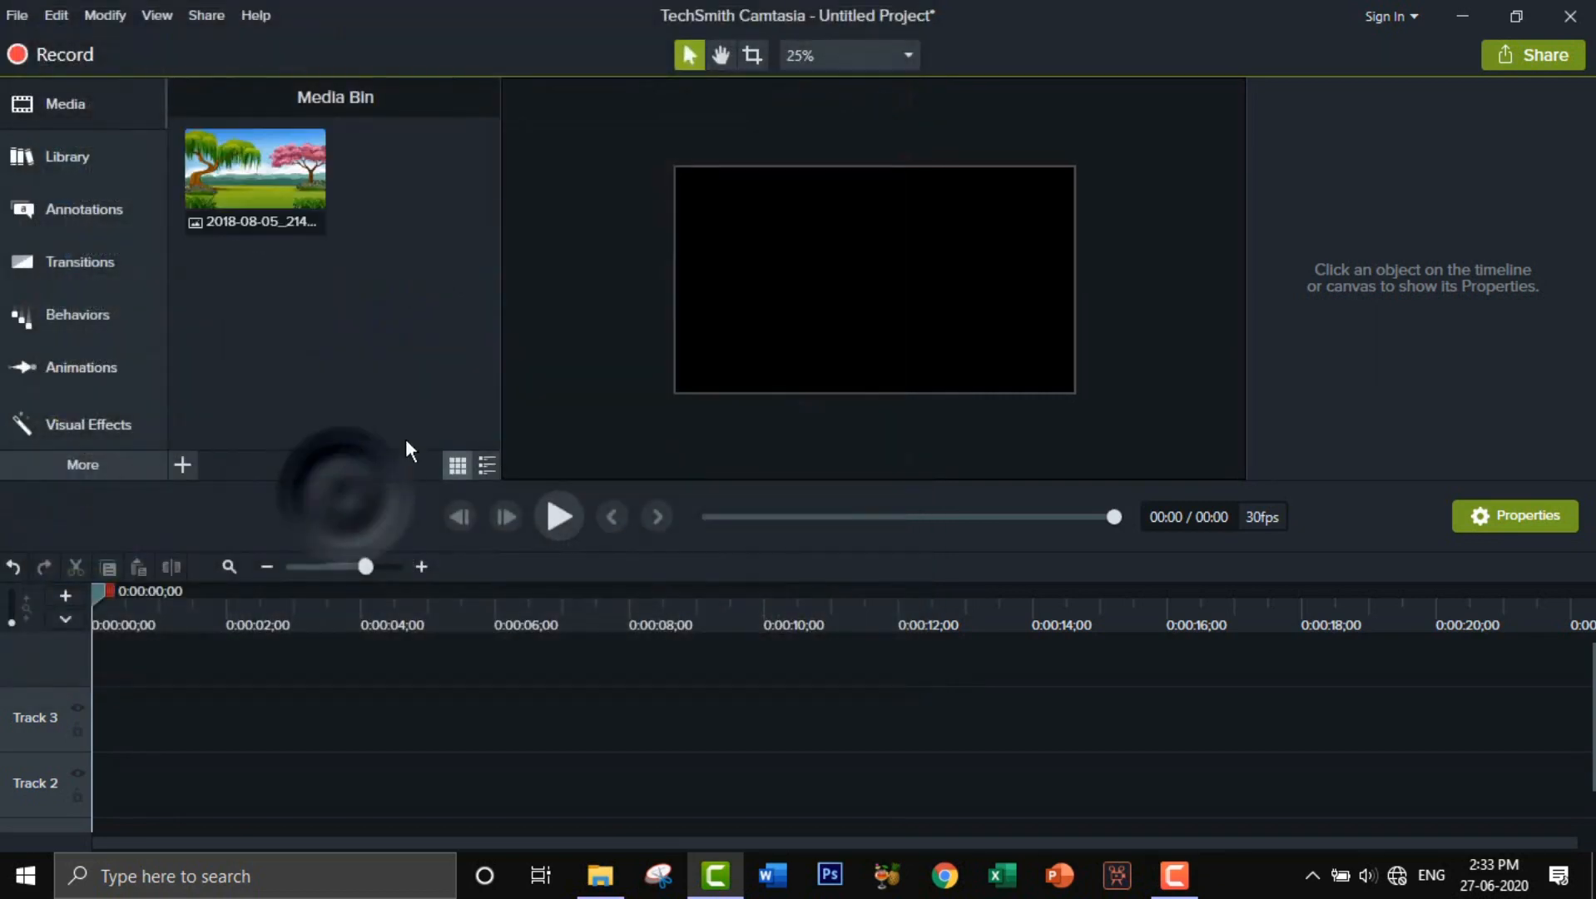
drag(270, 183, 93, 768)
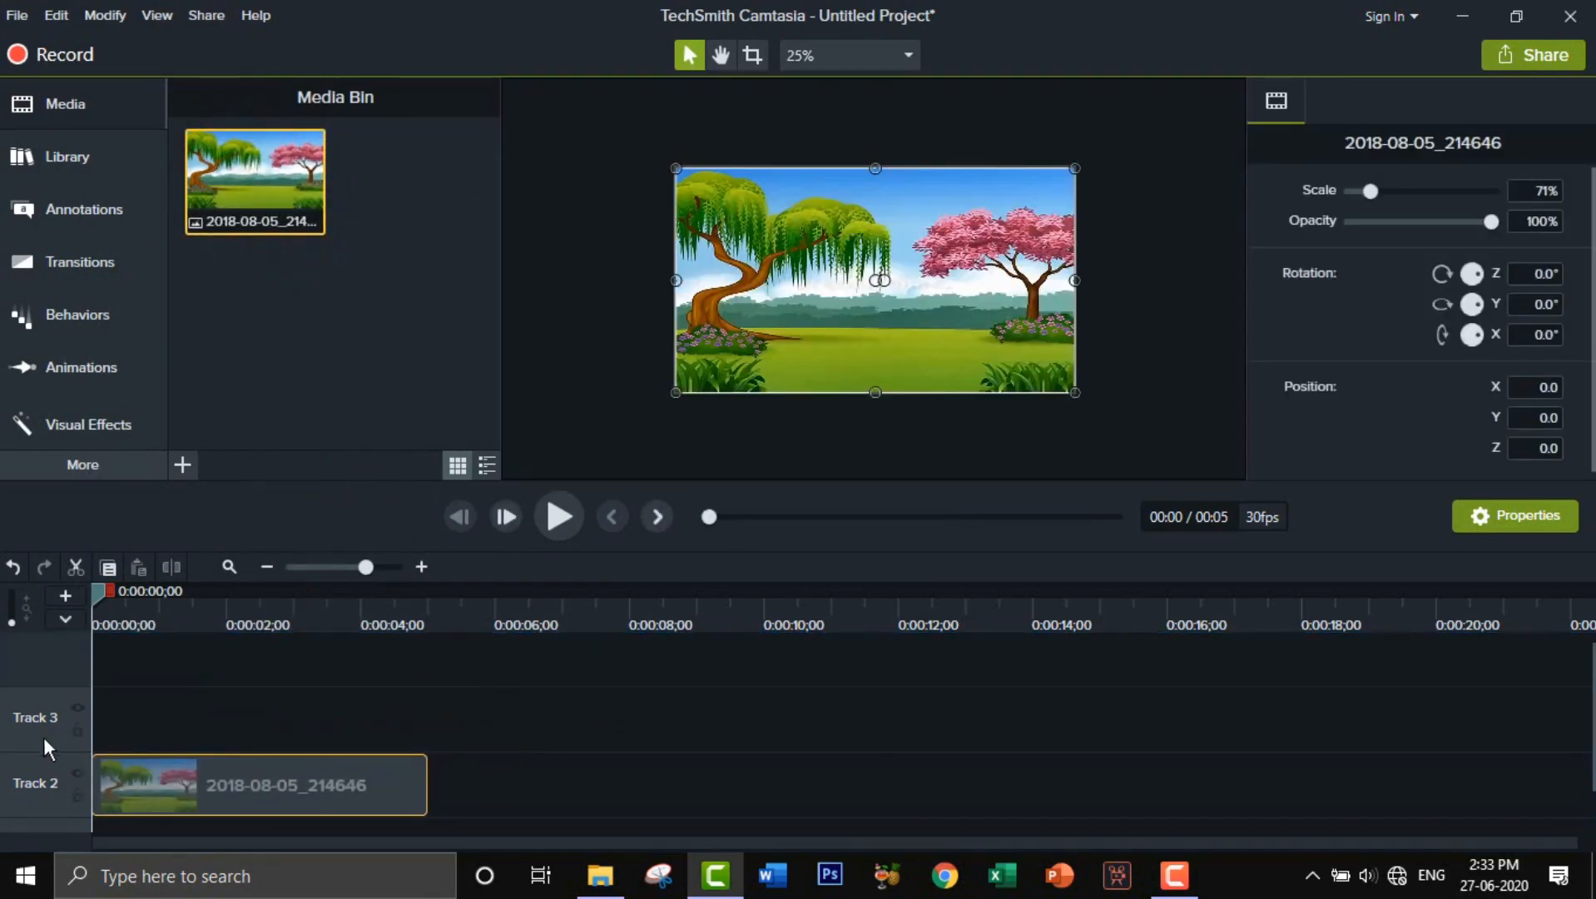
Import LOWER 6.mp4 from the Videos folder and place it on Track 3, starting about half a second in
click(181, 462)
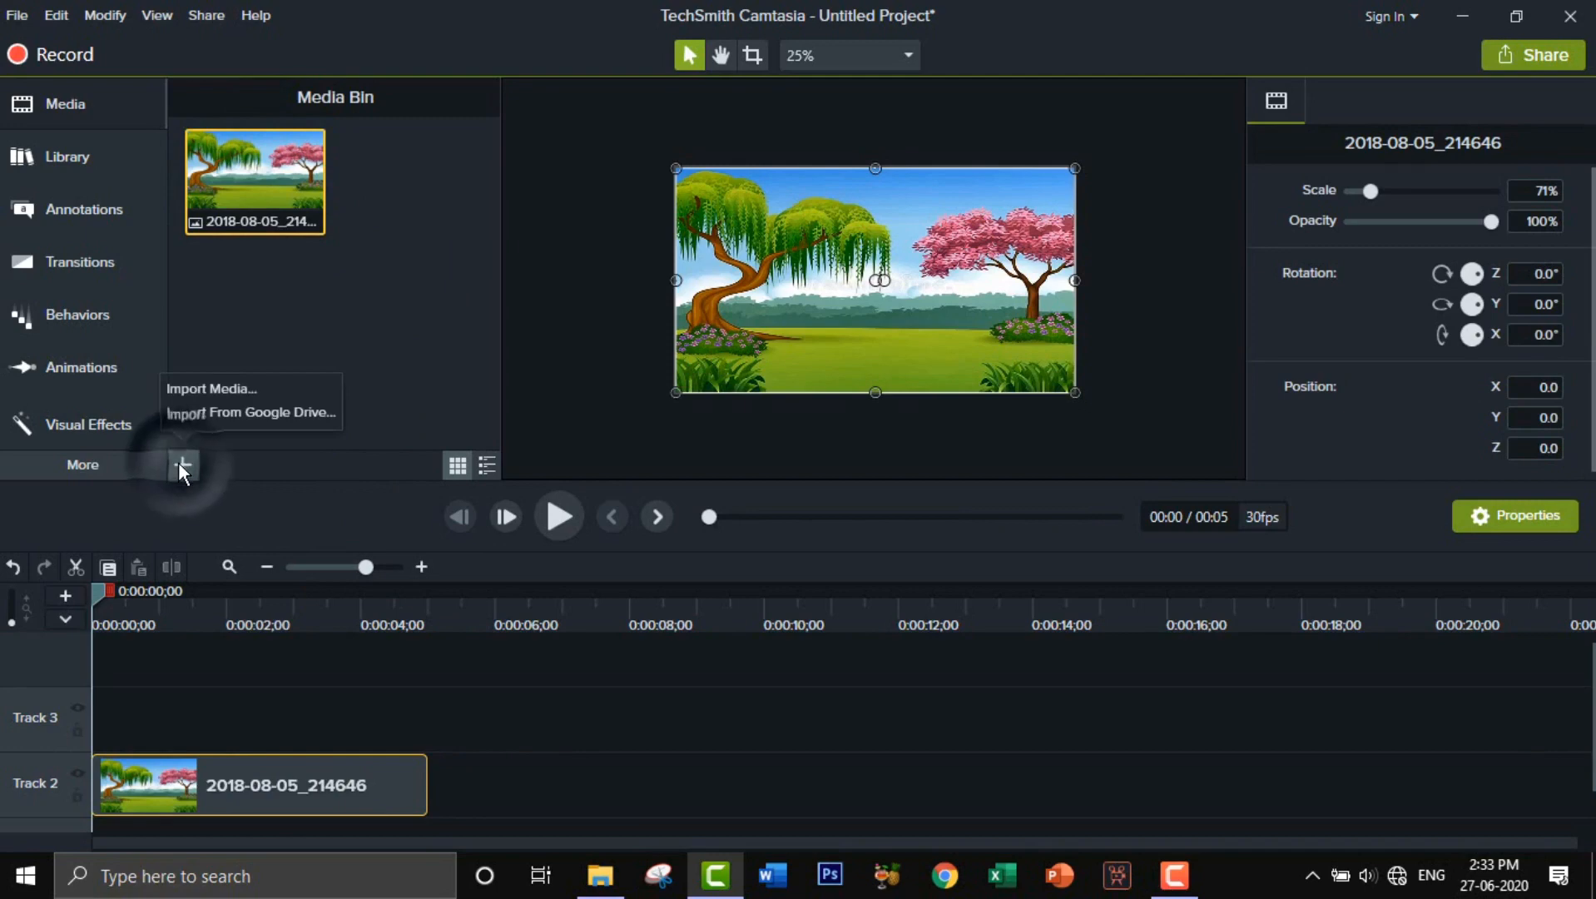
click(207, 387)
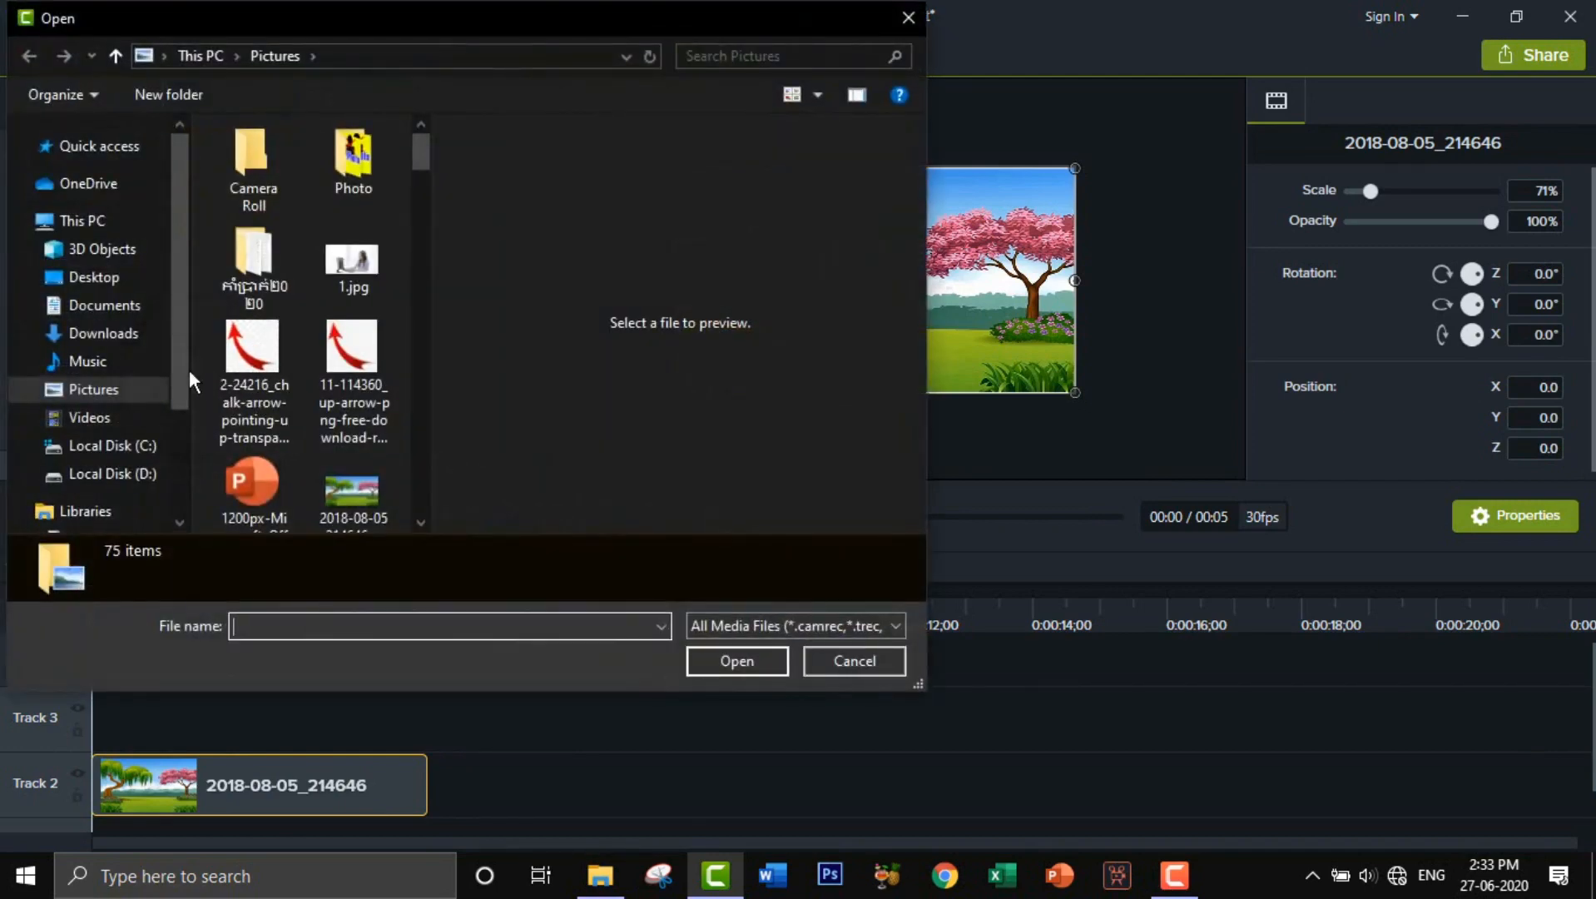
click(91, 417)
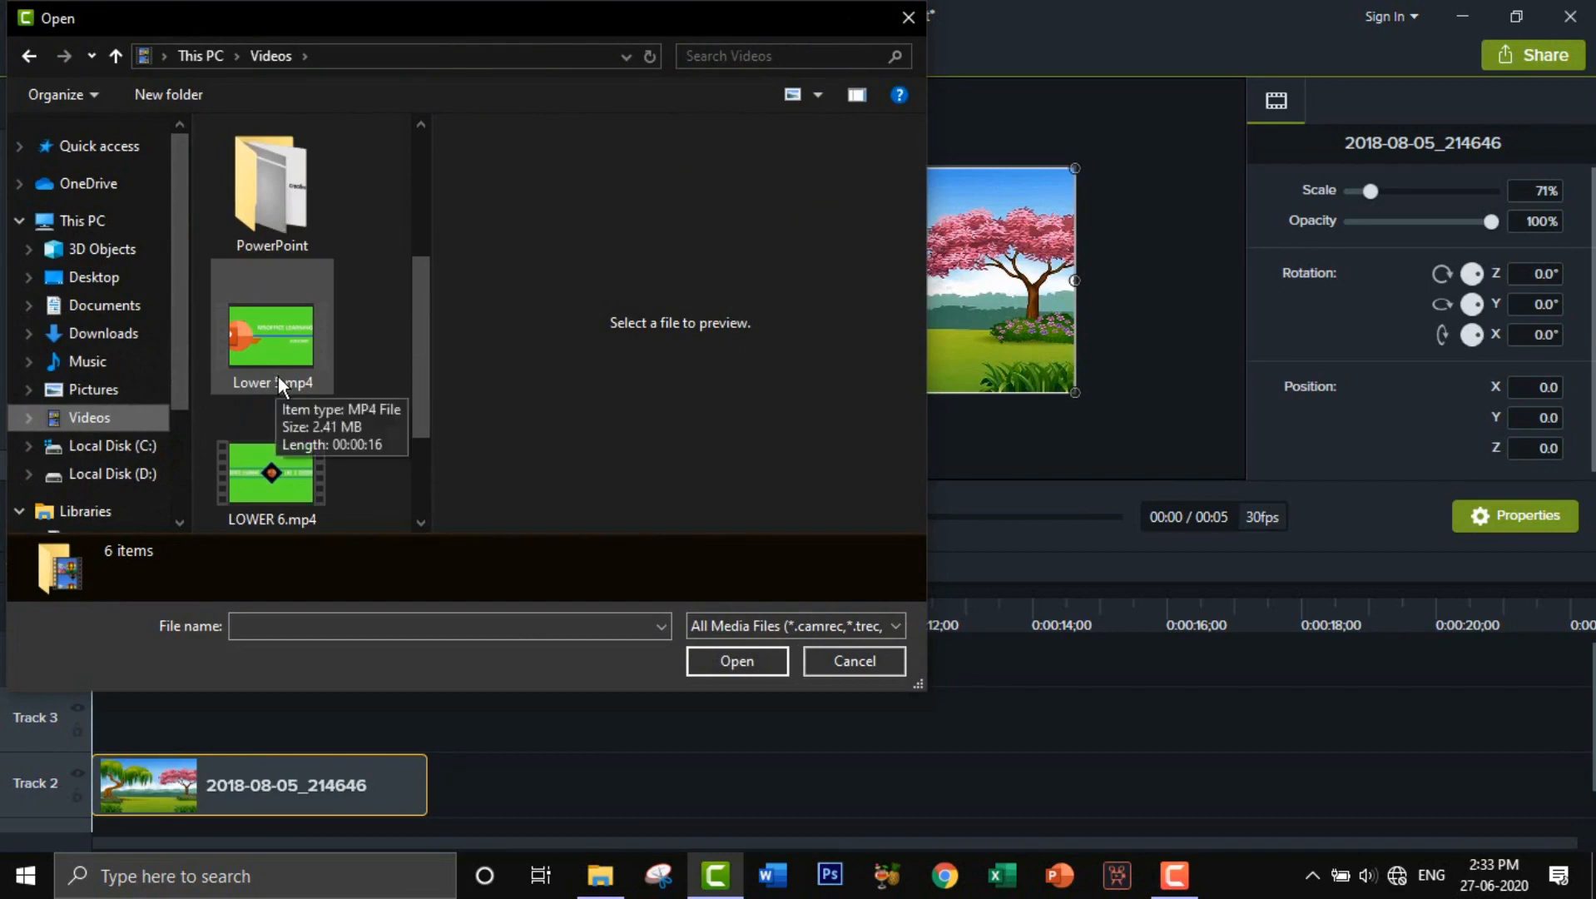
double_click(289, 481)
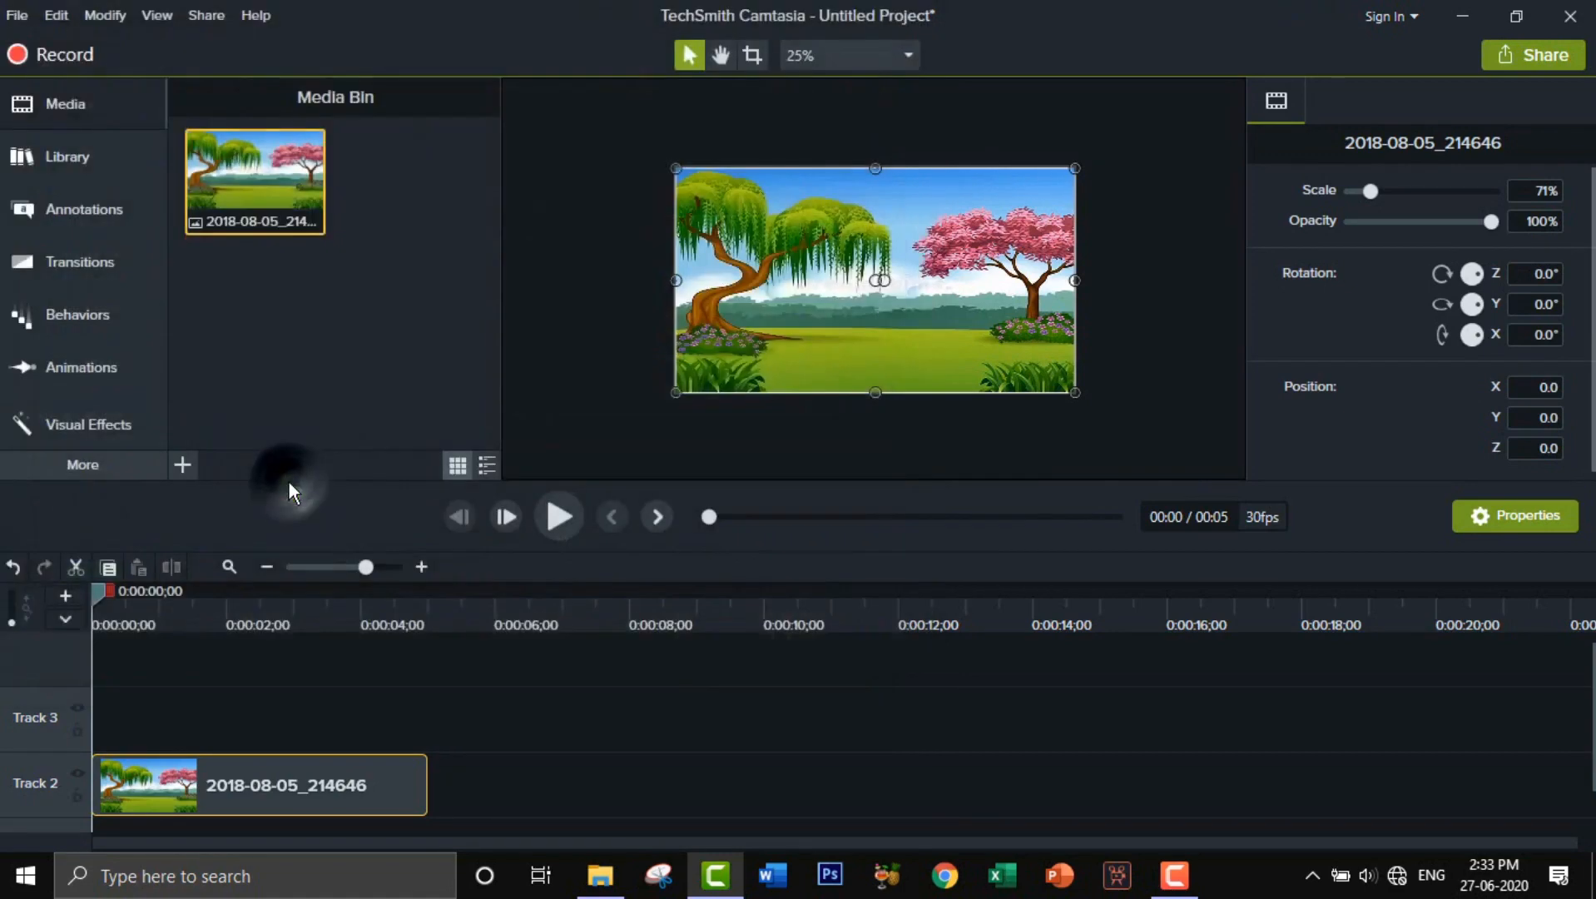
drag(411, 192, 125, 722)
Extend the landscape image clip to about 8 seconds and play the timeline, pausing at 0:00:02;22
click(337, 787)
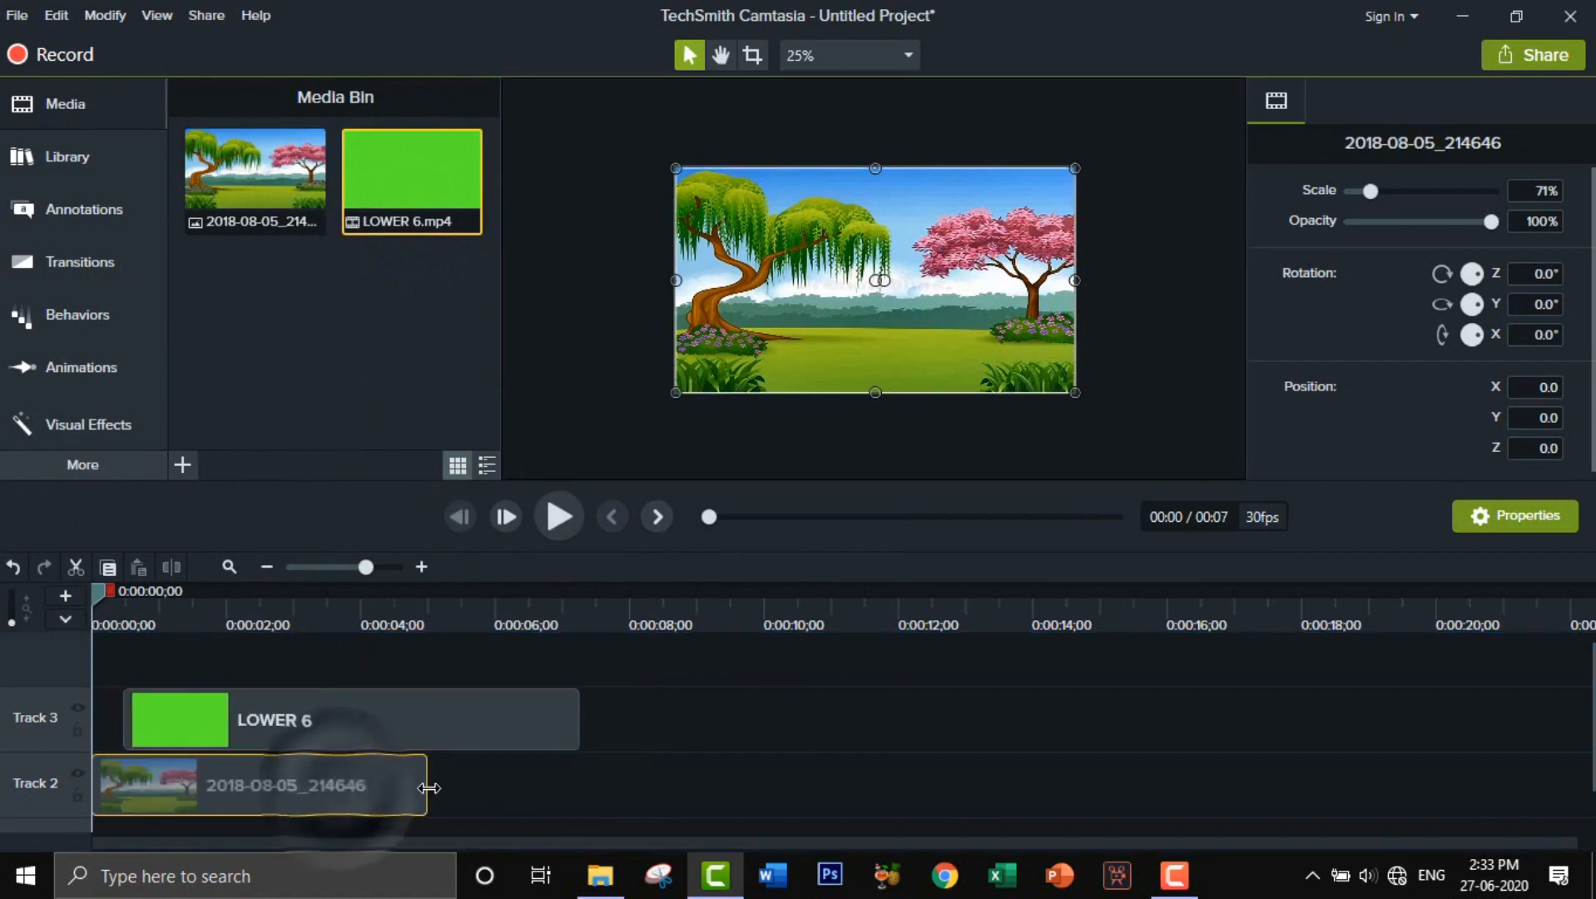
drag(427, 786, 660, 786)
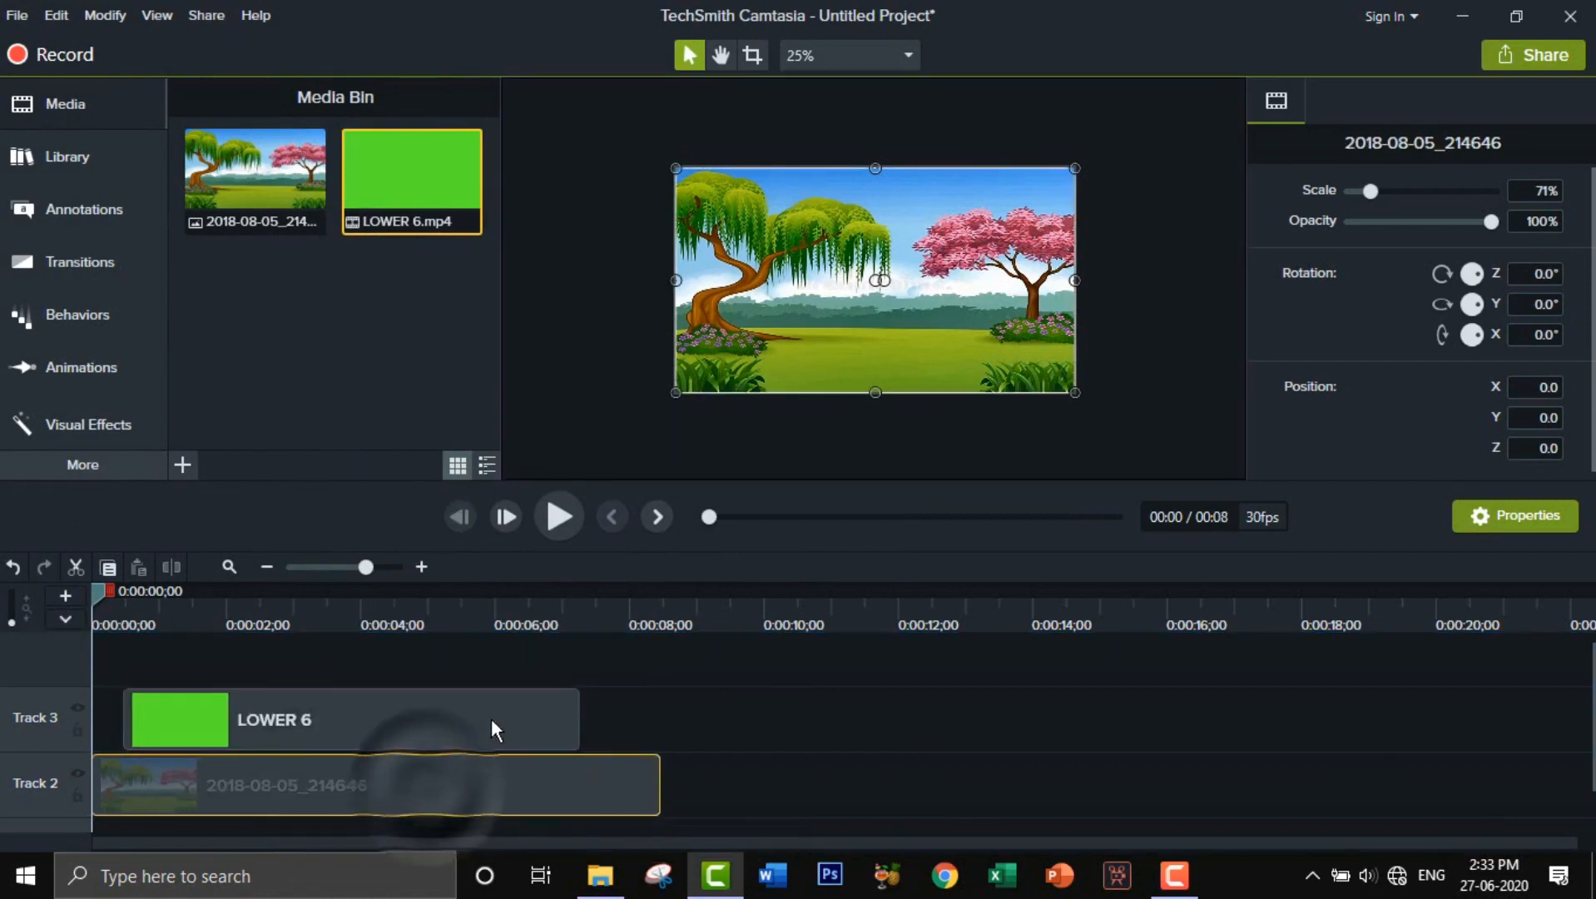
key(space)
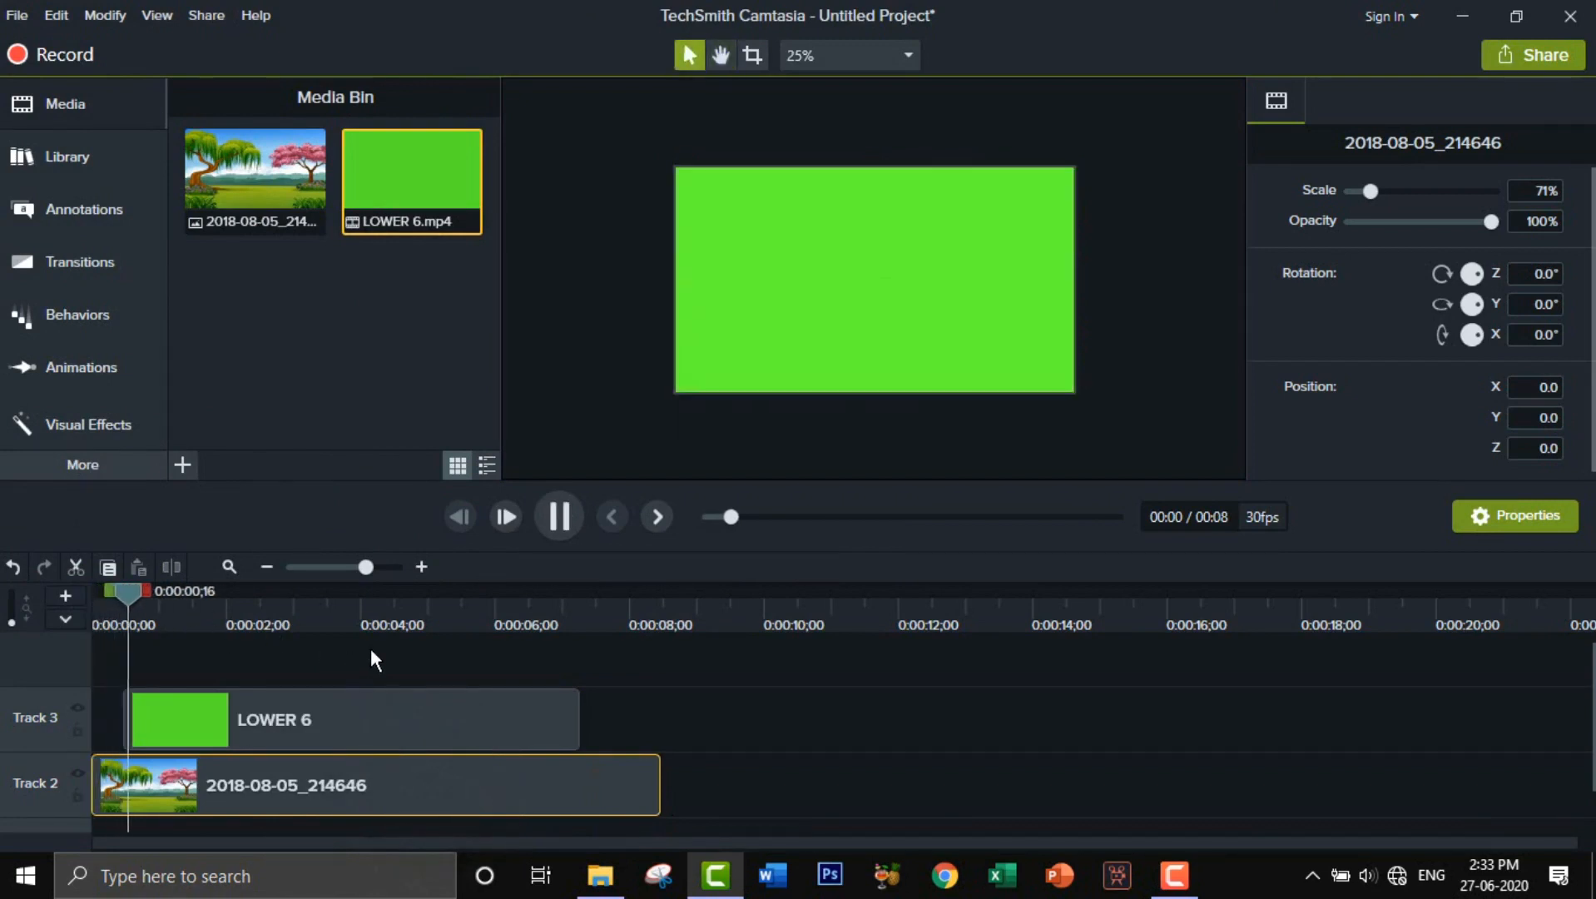
key(space)
key(space)
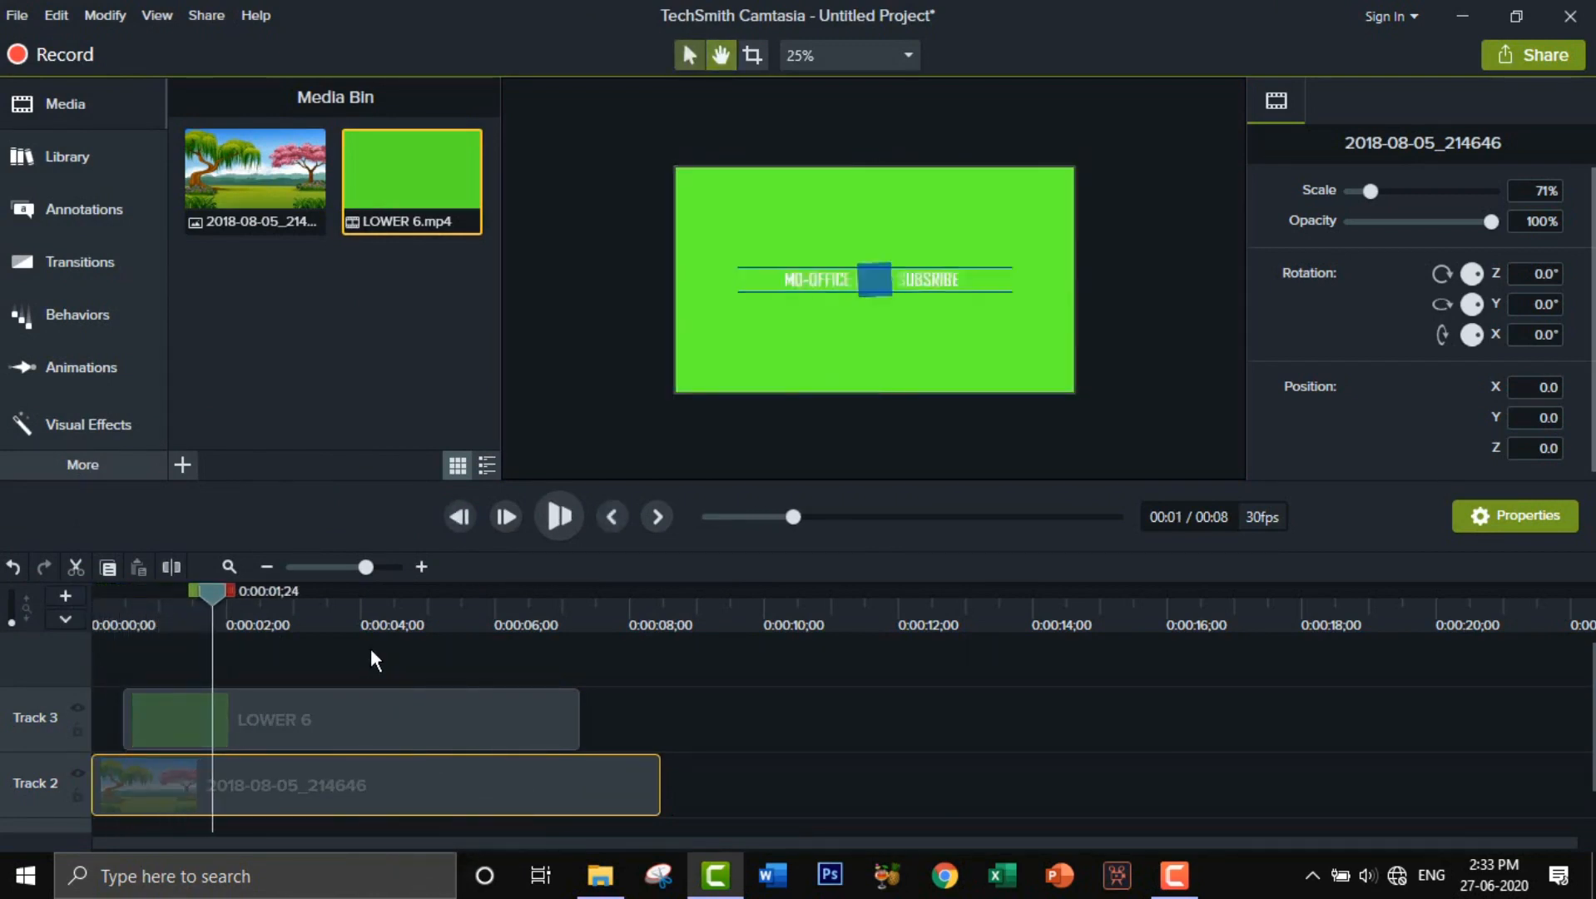
key(space)
scroll(846, 197, up, 2)
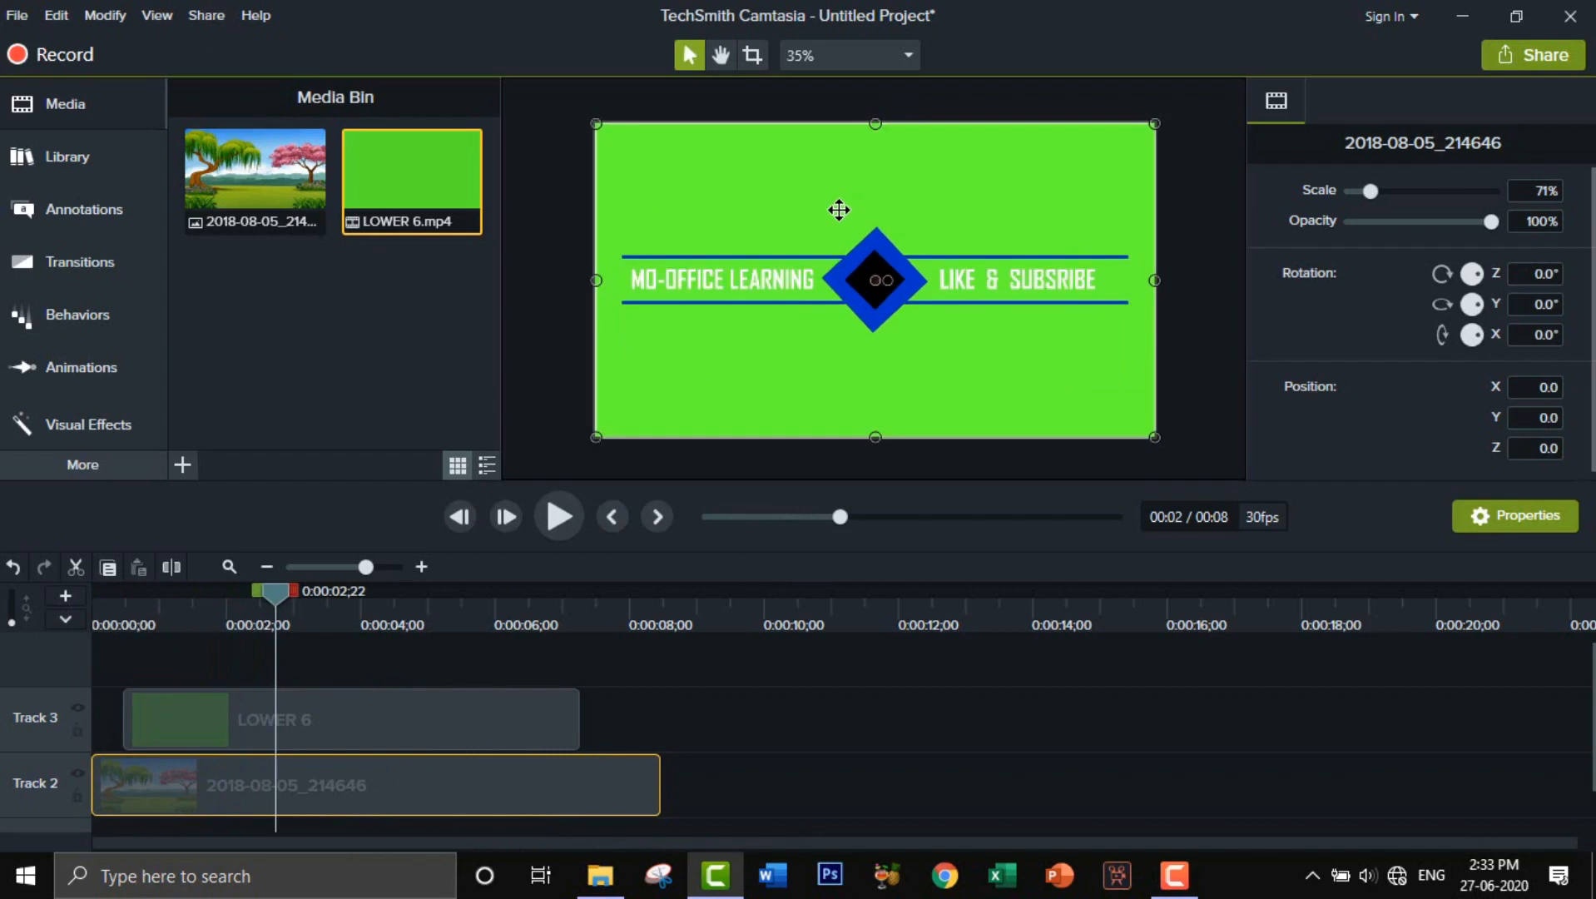
Apply the Remove a Color effect to the LOWER 6 clip, sampling its green background and setting Tolerance to 28%
click(360, 712)
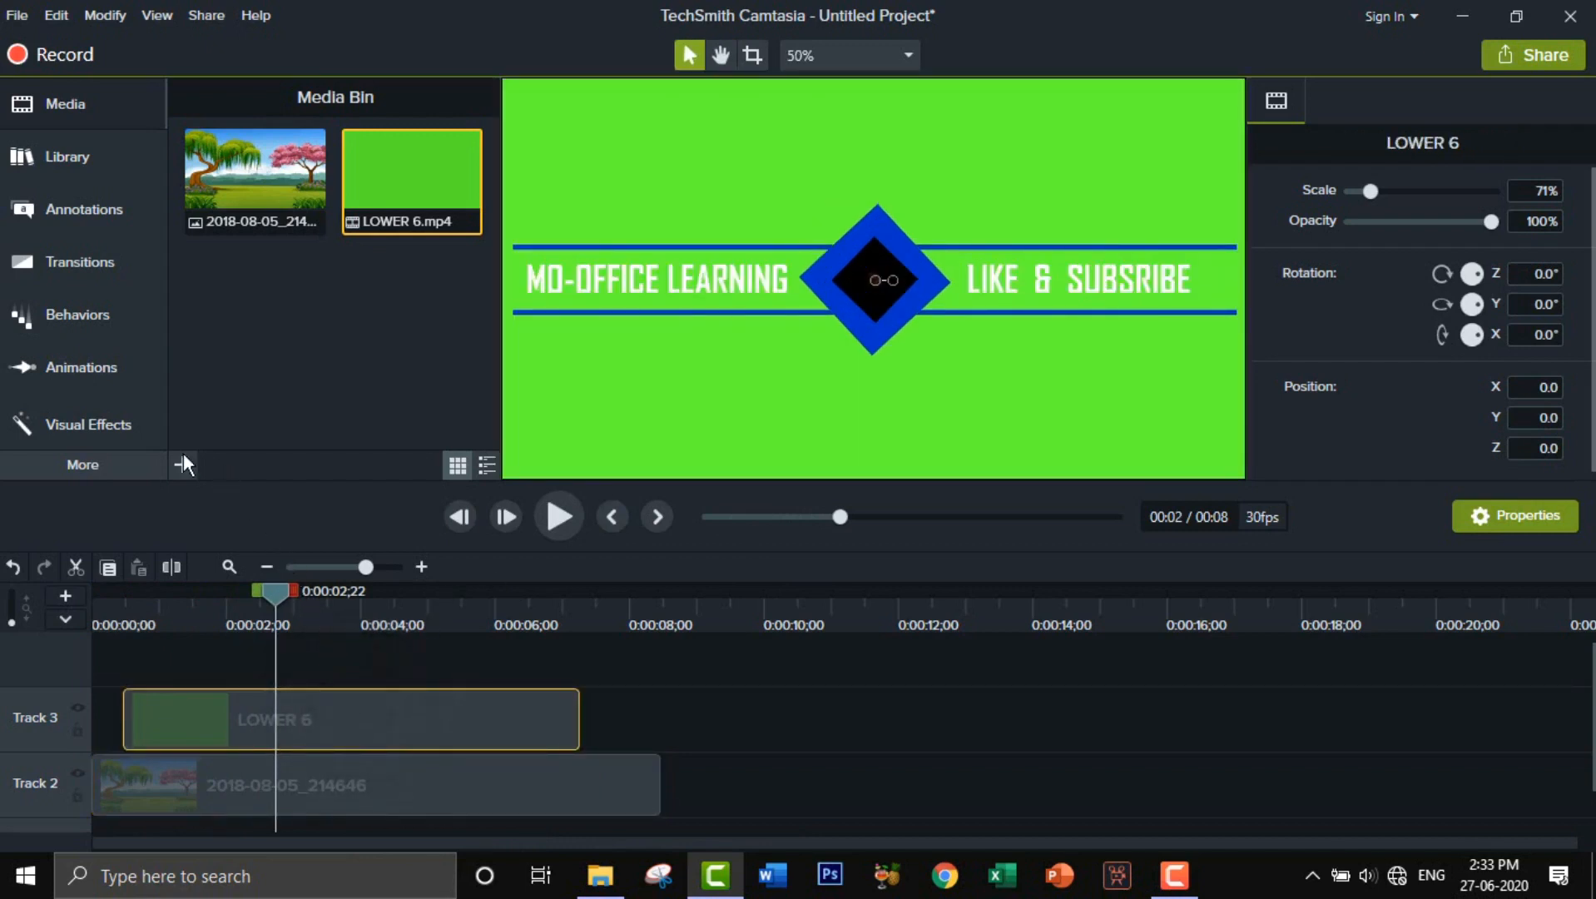
click(67, 426)
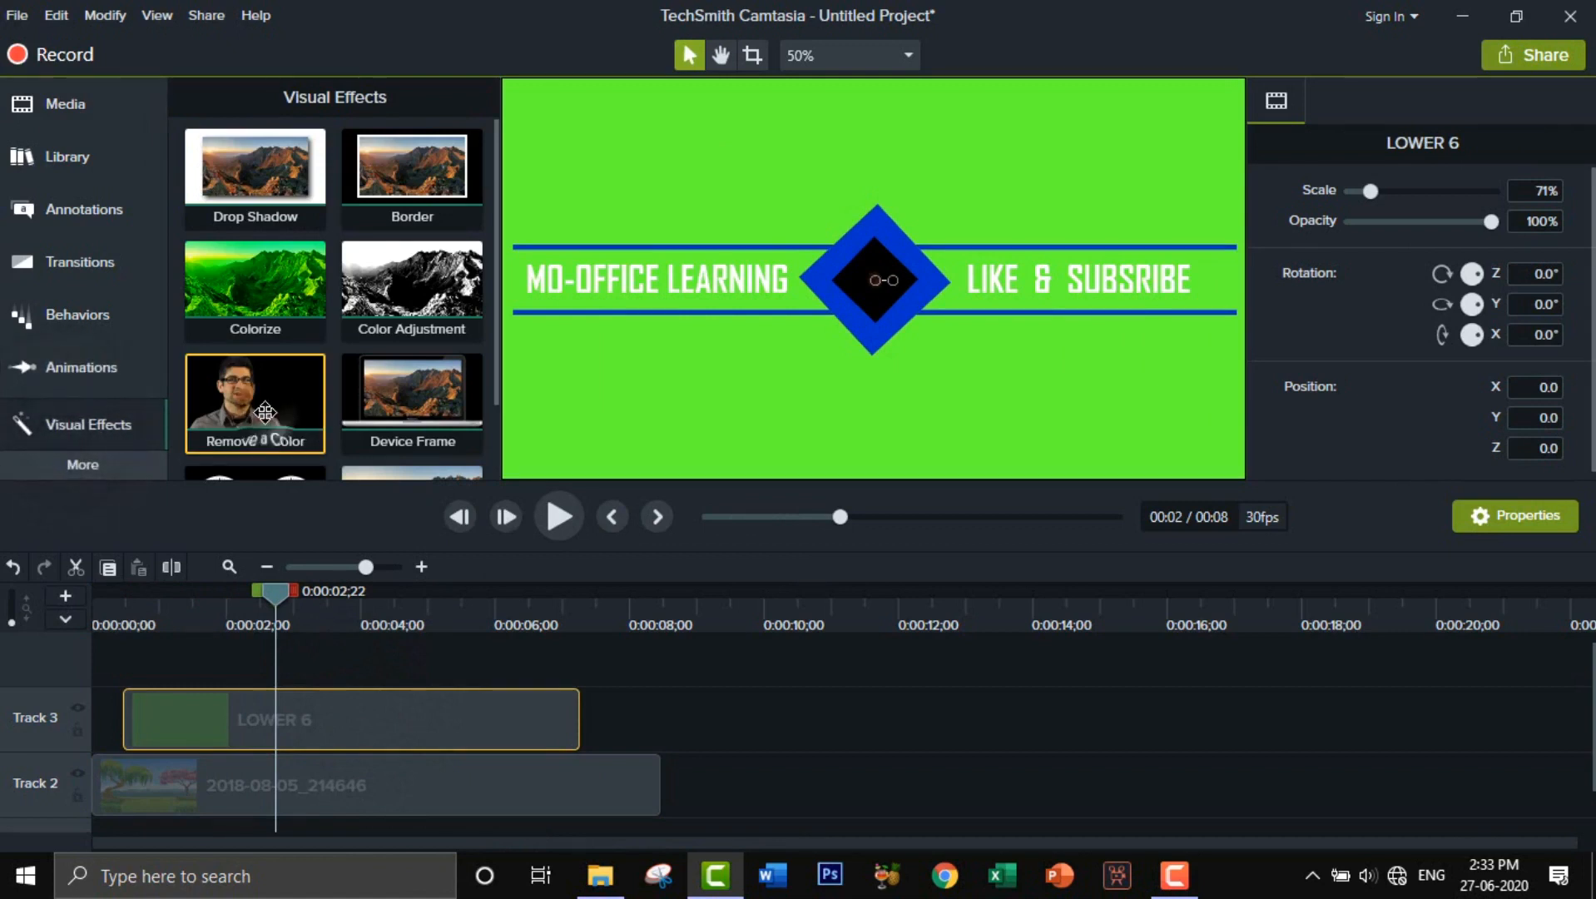
drag(261, 406, 374, 700)
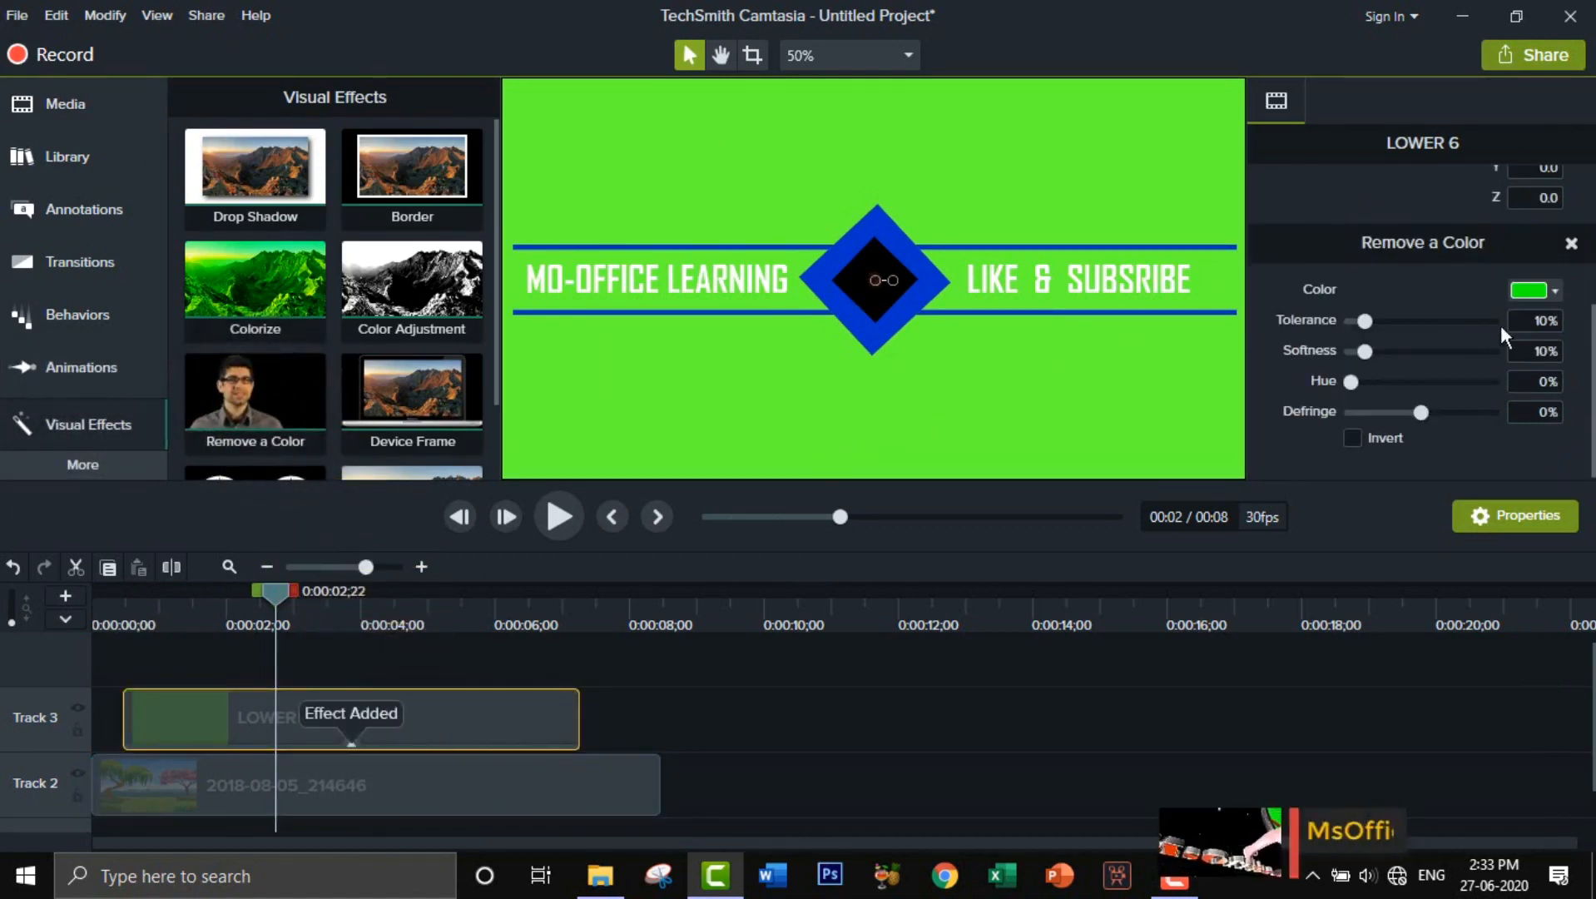
click(1535, 289)
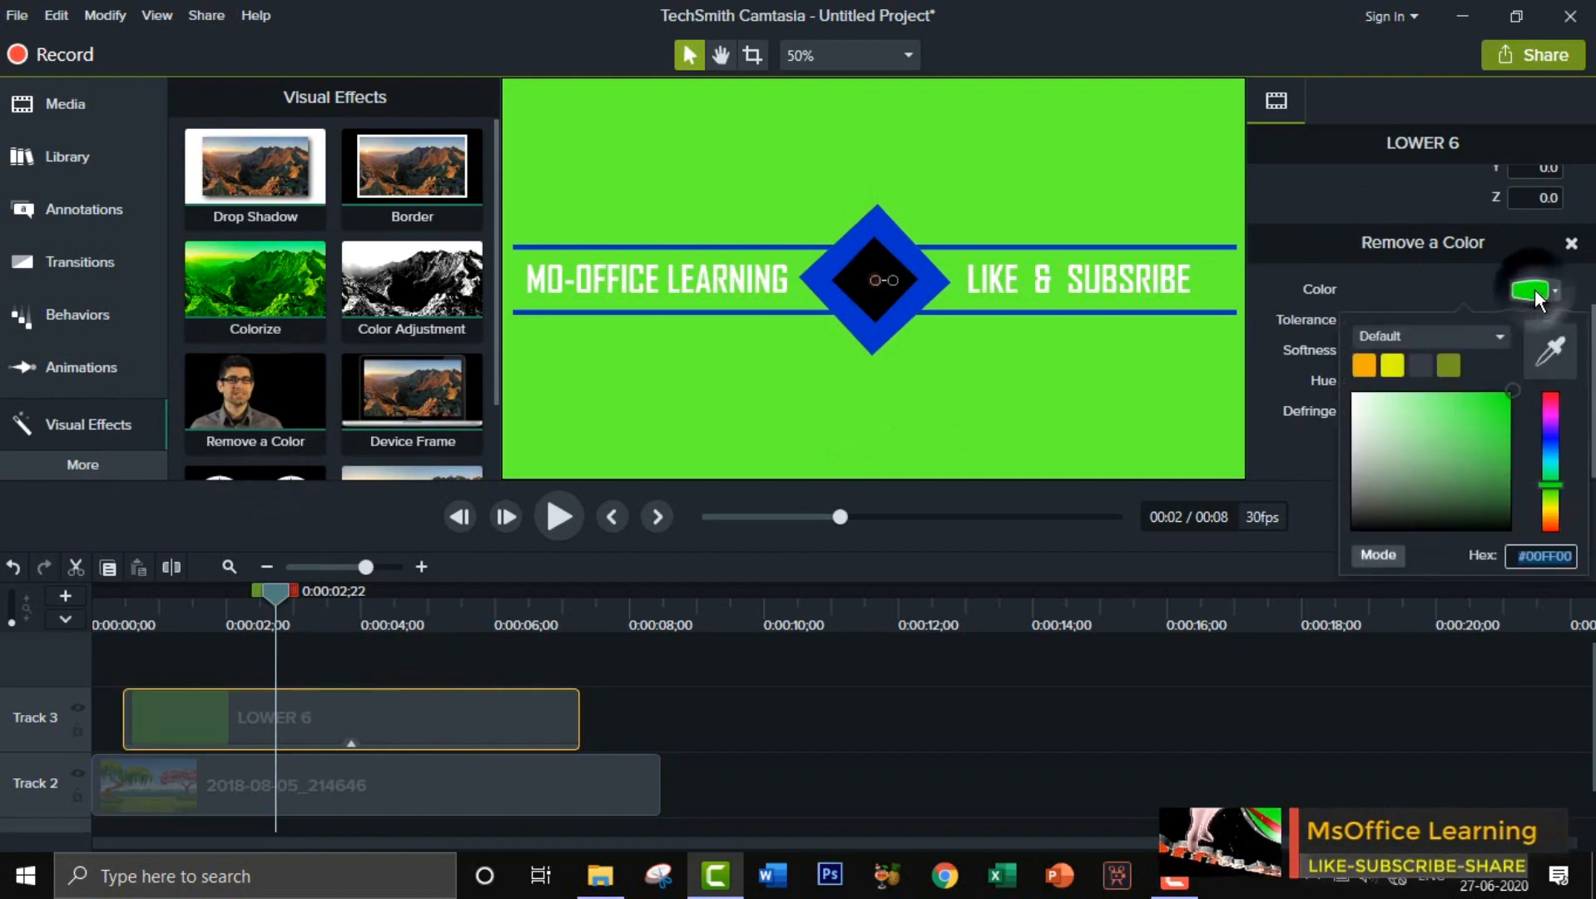
click(1553, 348)
click(1006, 378)
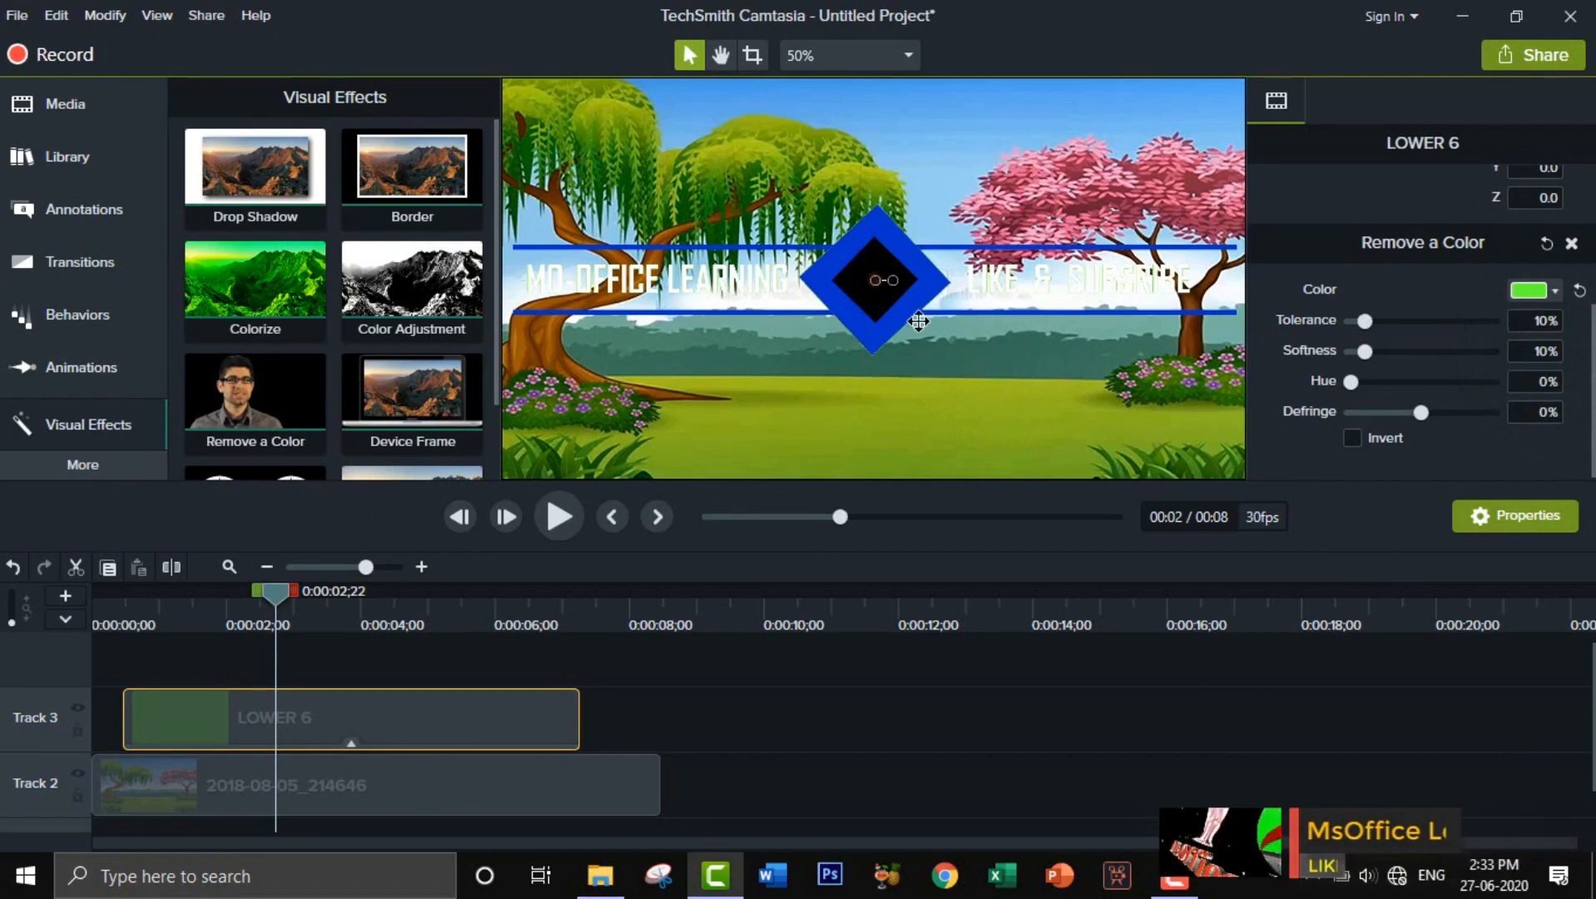
drag(1364, 321, 1388, 320)
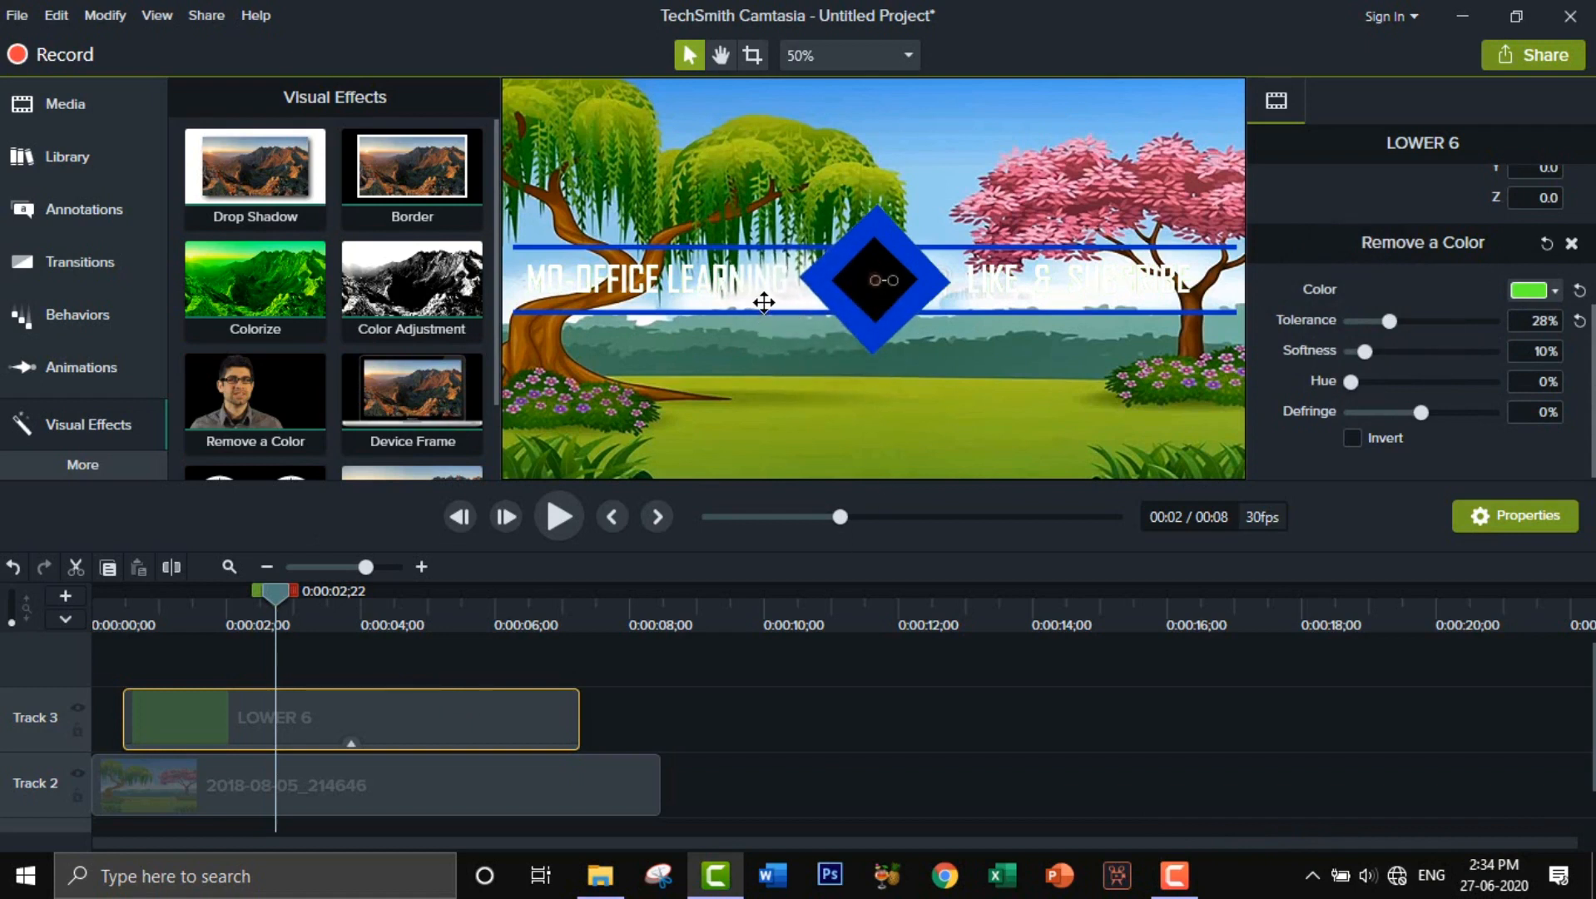
Play the timeline from the start of the LOWER 6 clip to check the keyed overlay, pausing at 0:00:04;05
double_click(423, 725)
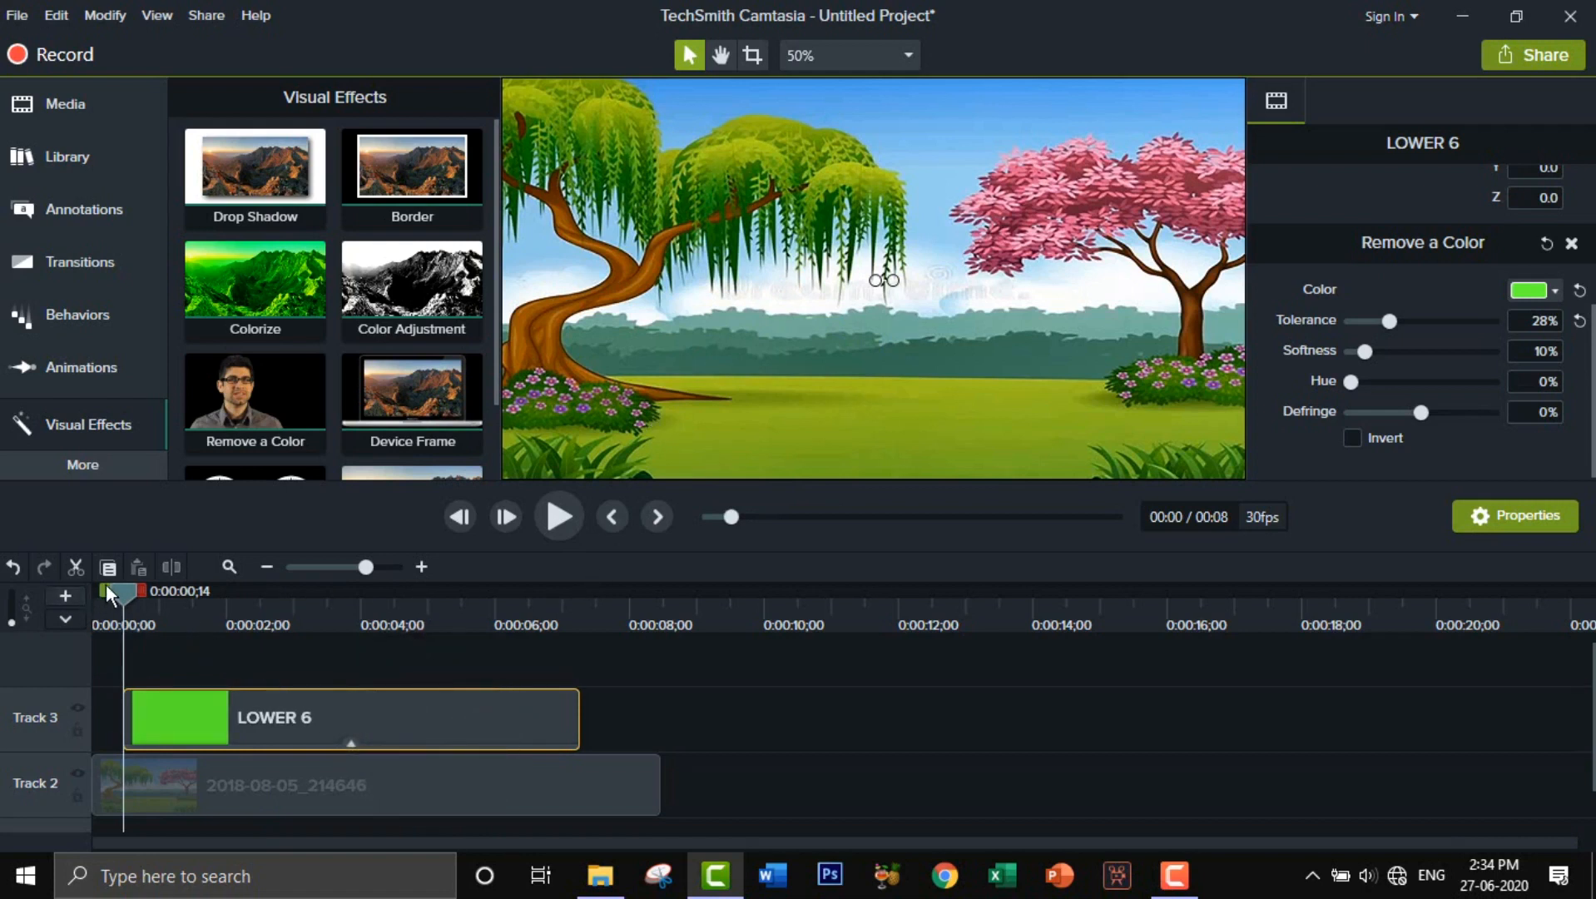
key(space)
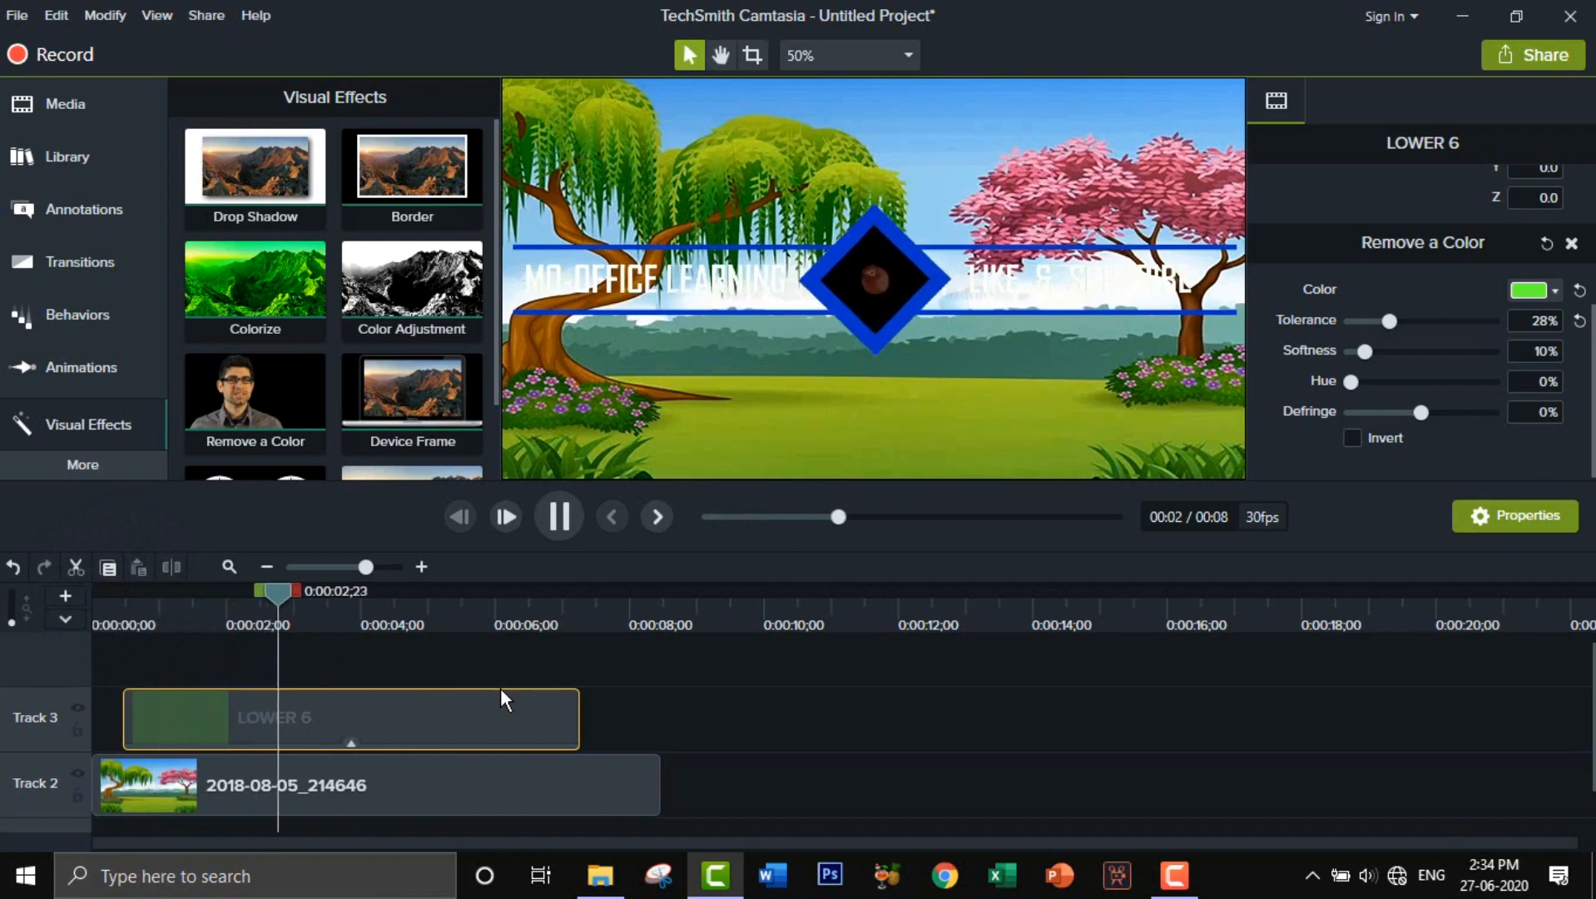
key(space)
scroll(661, 428, down, 2)
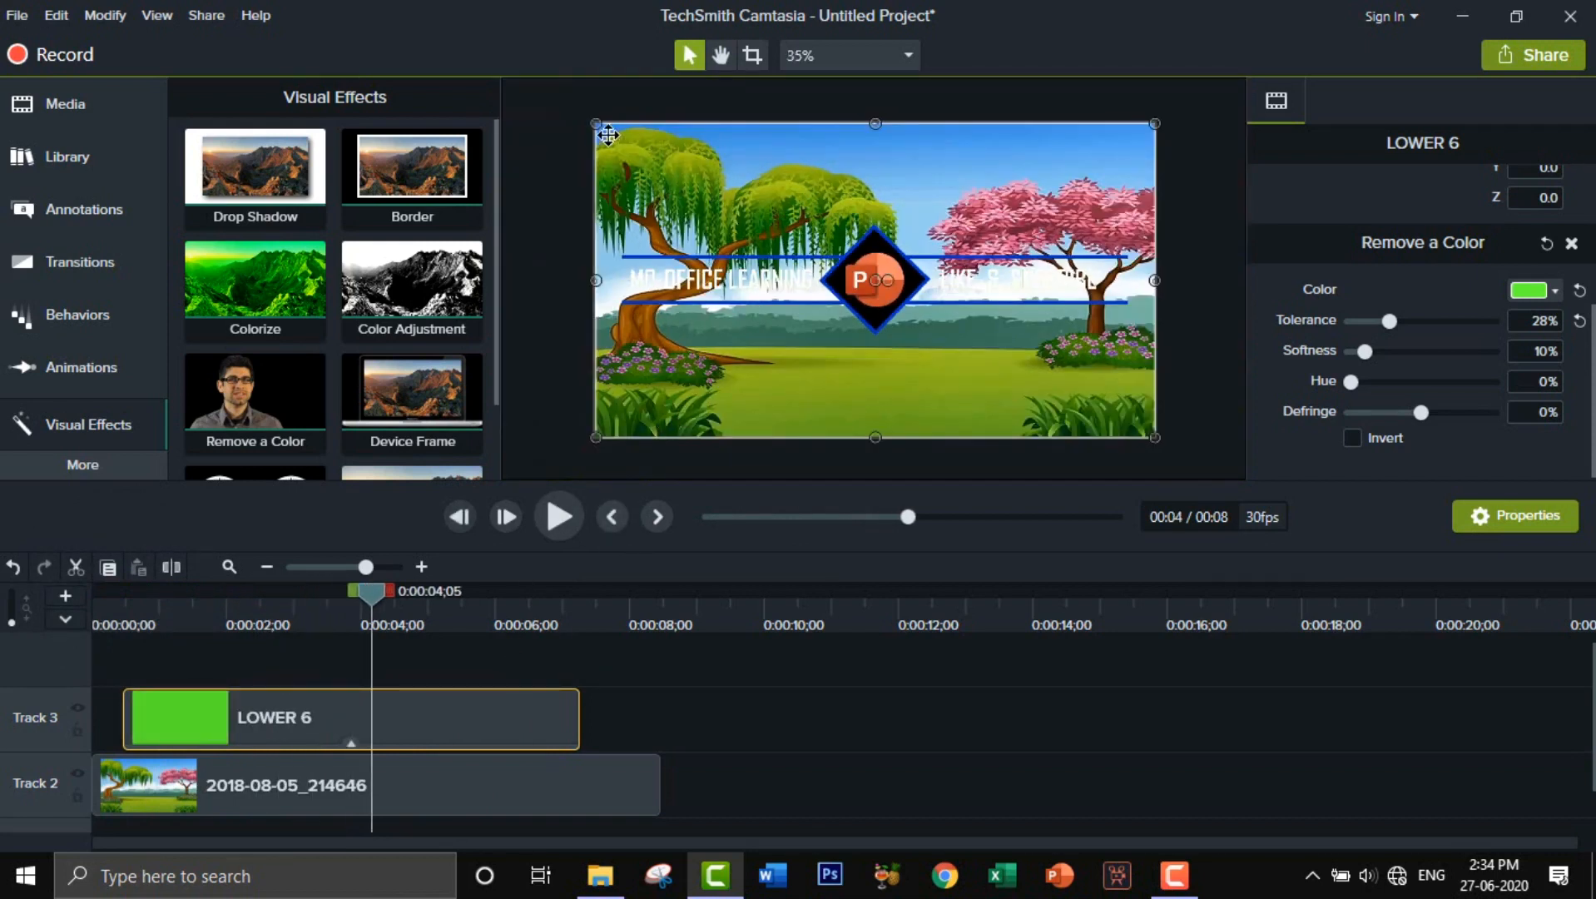
Shrink the LOWER 6 overlay to about two thirds of the canvas width, place it over the lower grass area, and play from the start
drag(597, 124, 769, 221)
drag(894, 367, 855, 376)
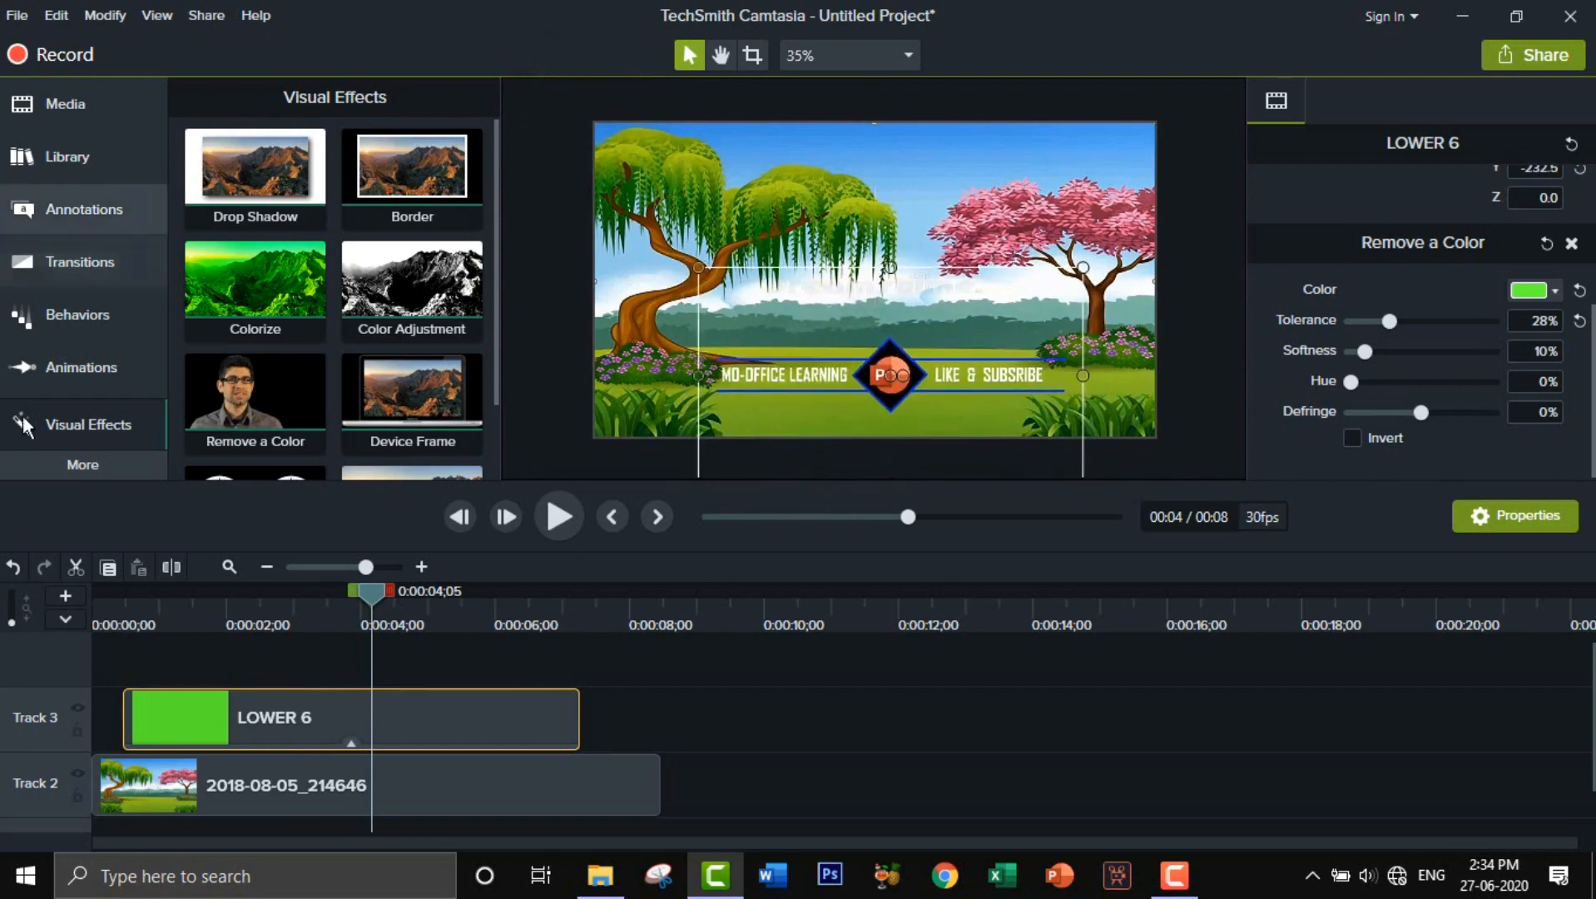
click(104, 622)
key(space)
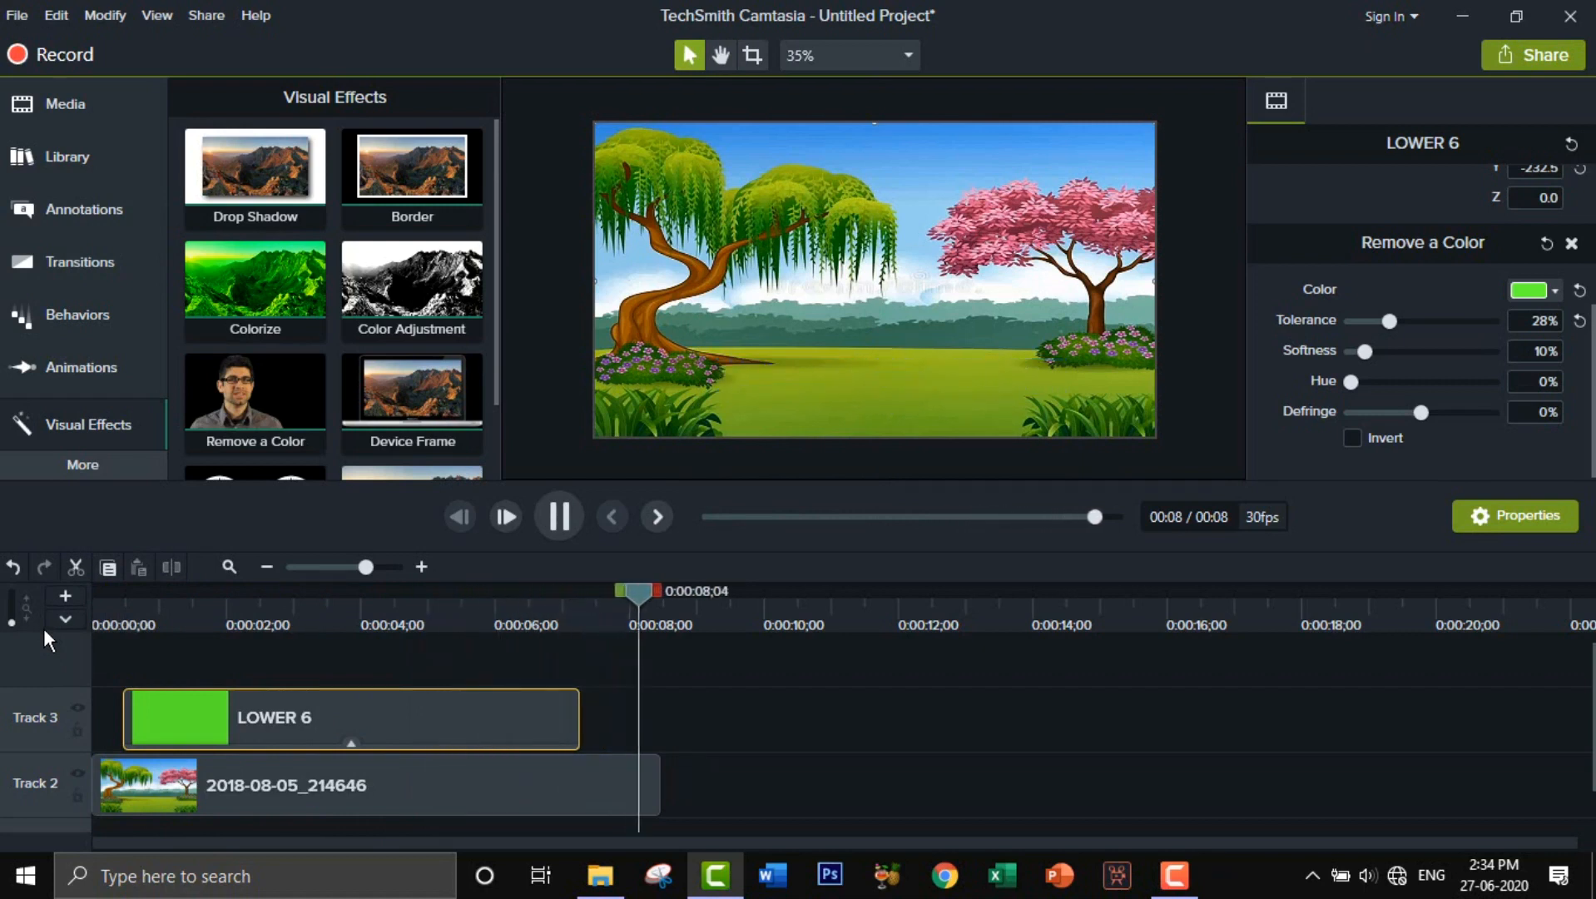
Add a Zoom-n-Pan animation to the landscape clip at 0:00:08;08, zooming to 129% and panning to the lower middle of the image
click(255, 786)
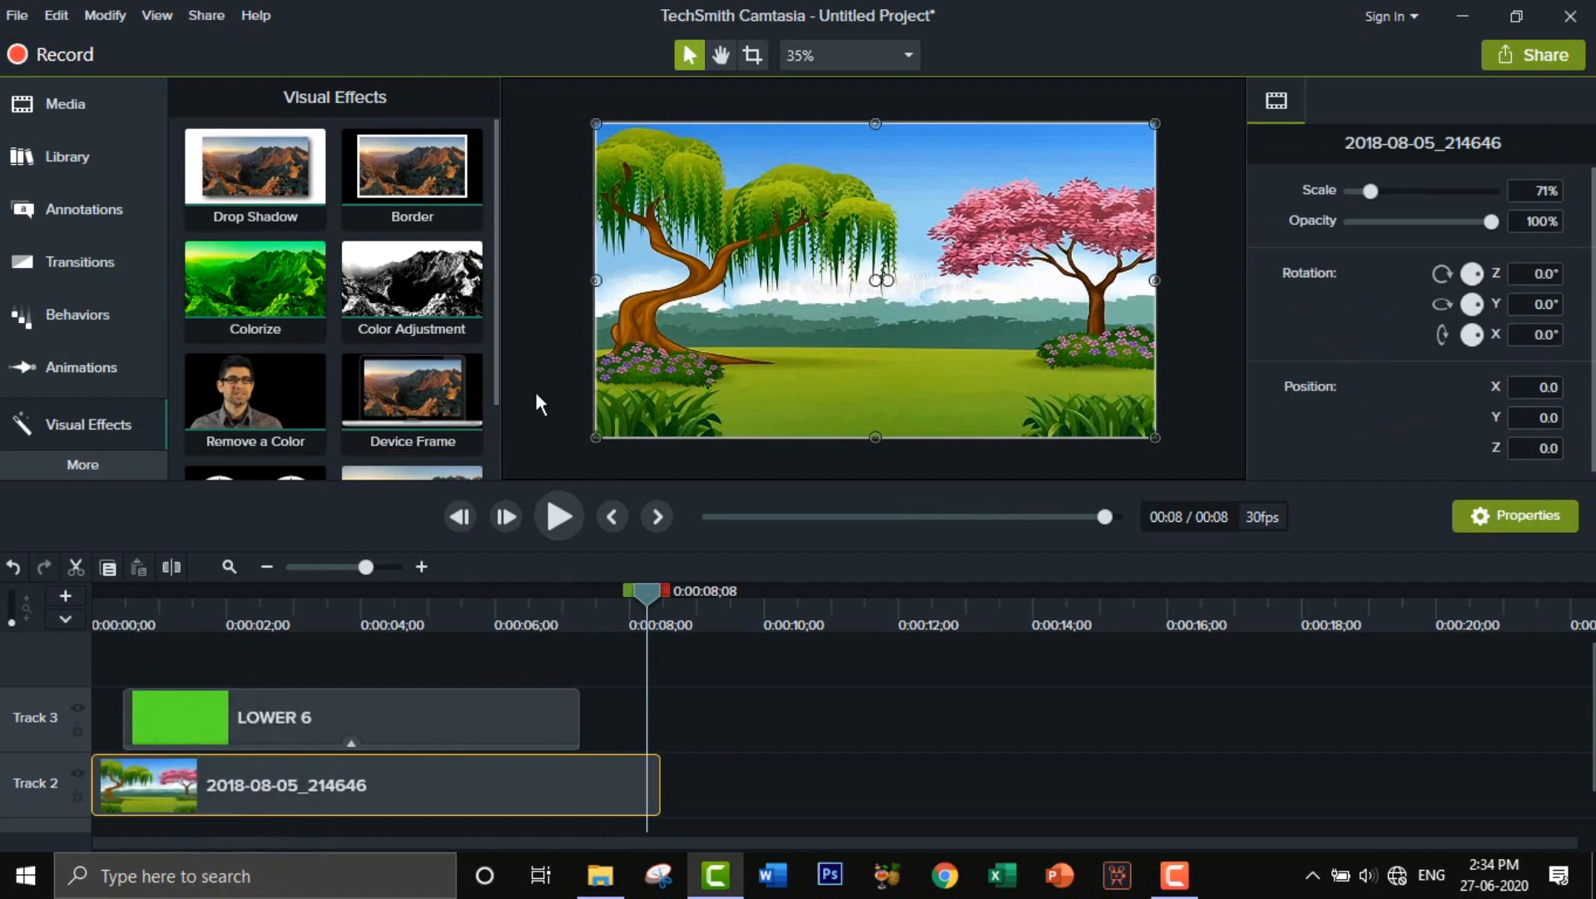
click(123, 380)
drag(296, 367, 354, 372)
drag(772, 406, 789, 311)
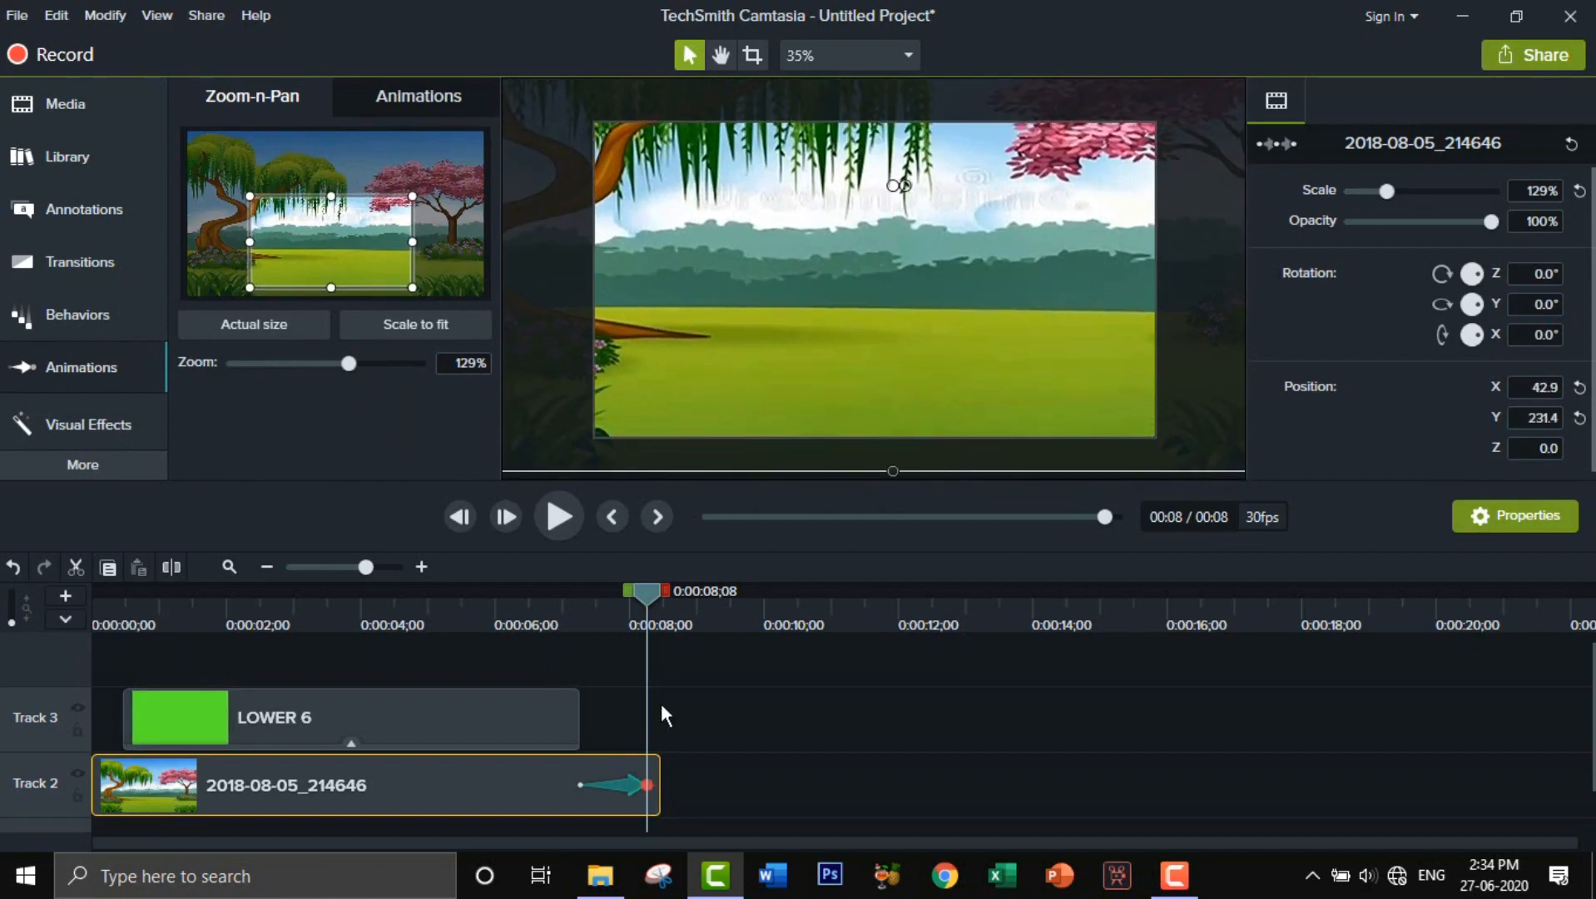
Delete the zoom animation at the end of the landscape clip while keeping the clip itself
key(Delete)
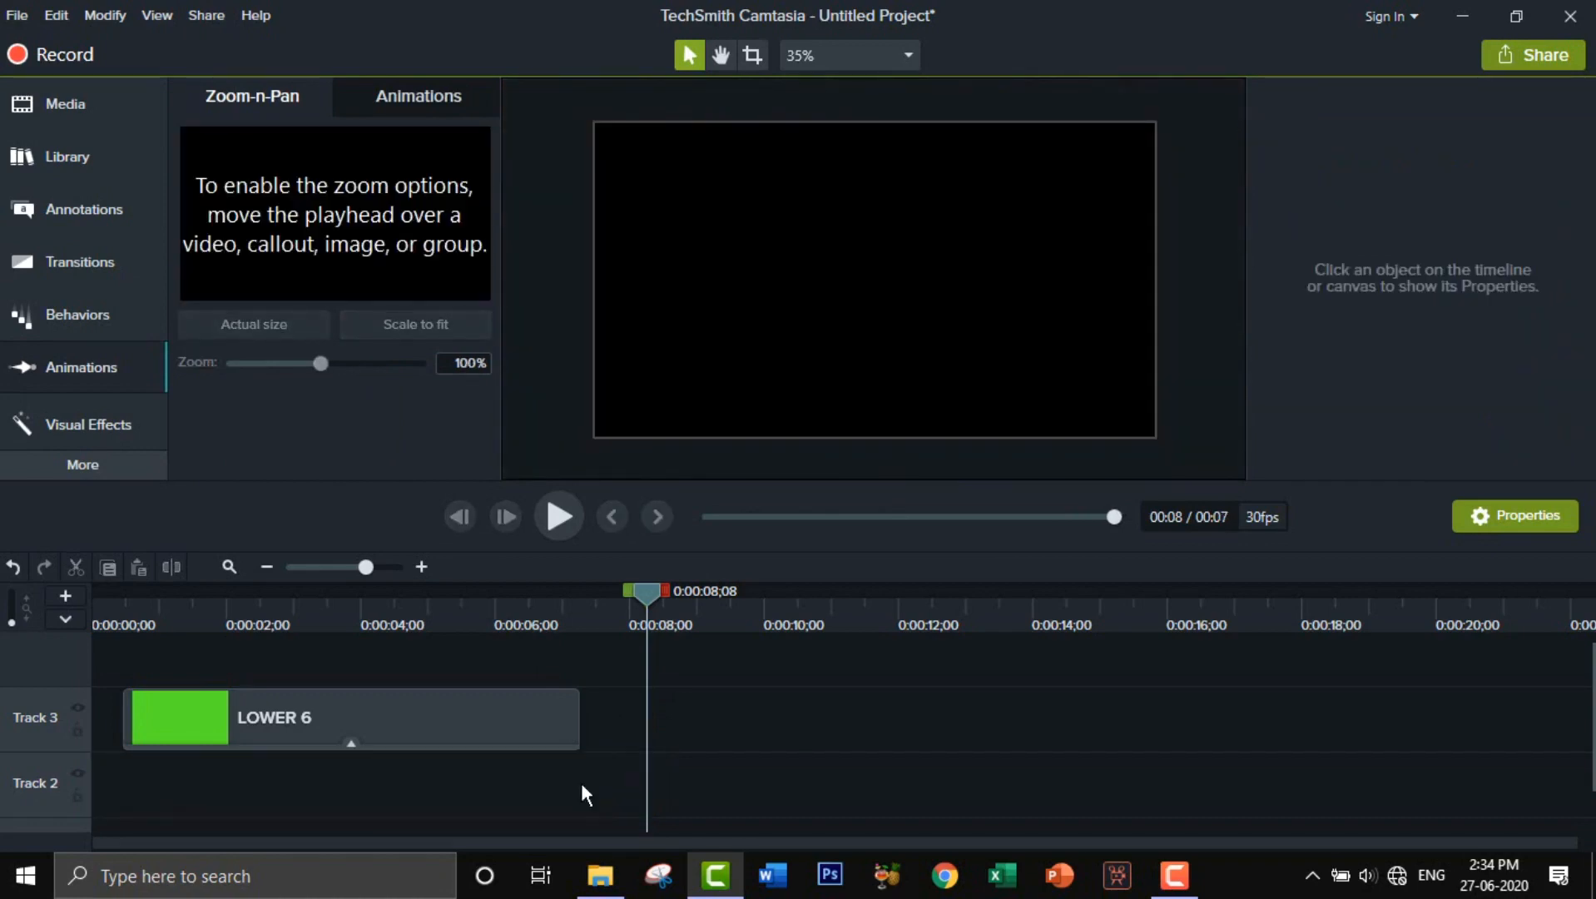
key(ctrl+z)
click(620, 787)
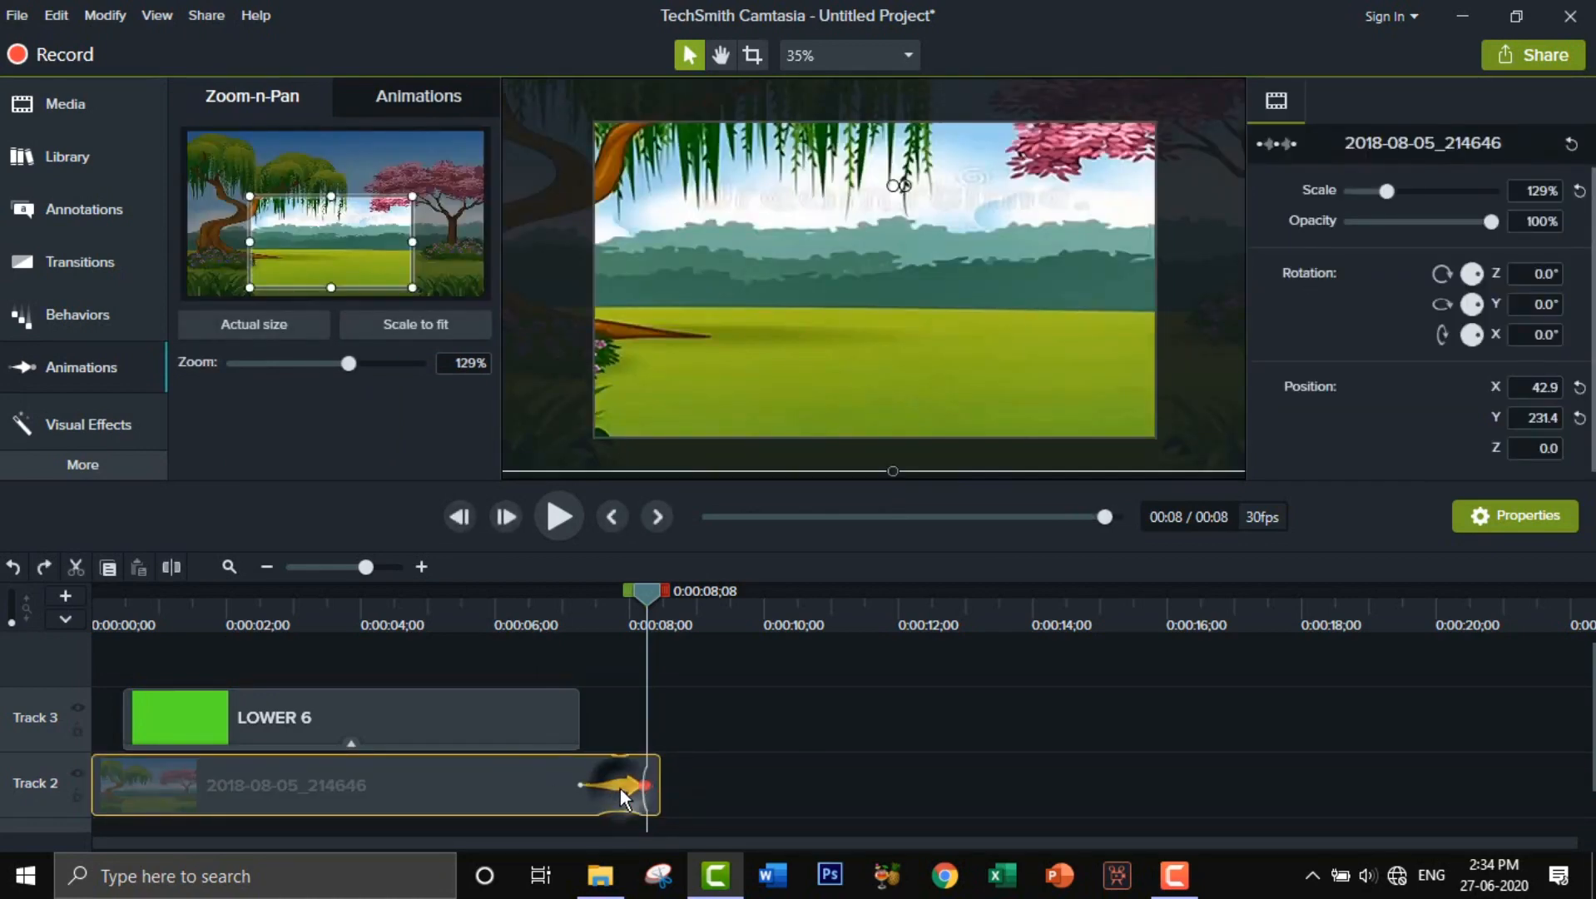
key(Delete)
Add a Zoom-n-Pan animation to the landscape clip at 0:00:00;06, zooming to 141% and panning to the pink tree at X -671.6, Y 121.9
click(102, 616)
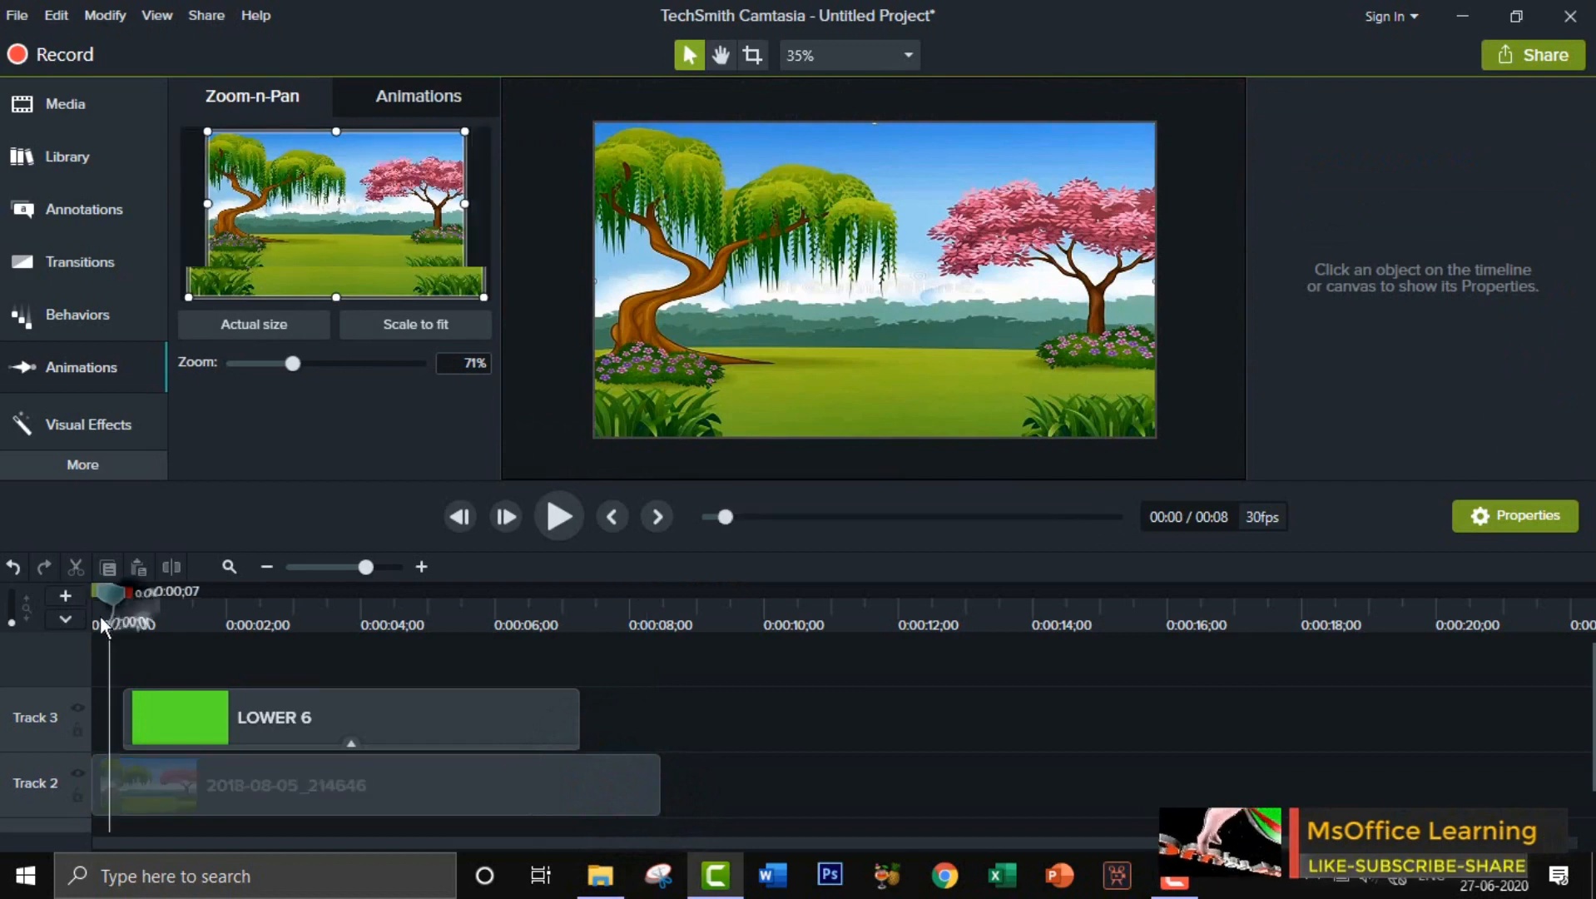
click(110, 787)
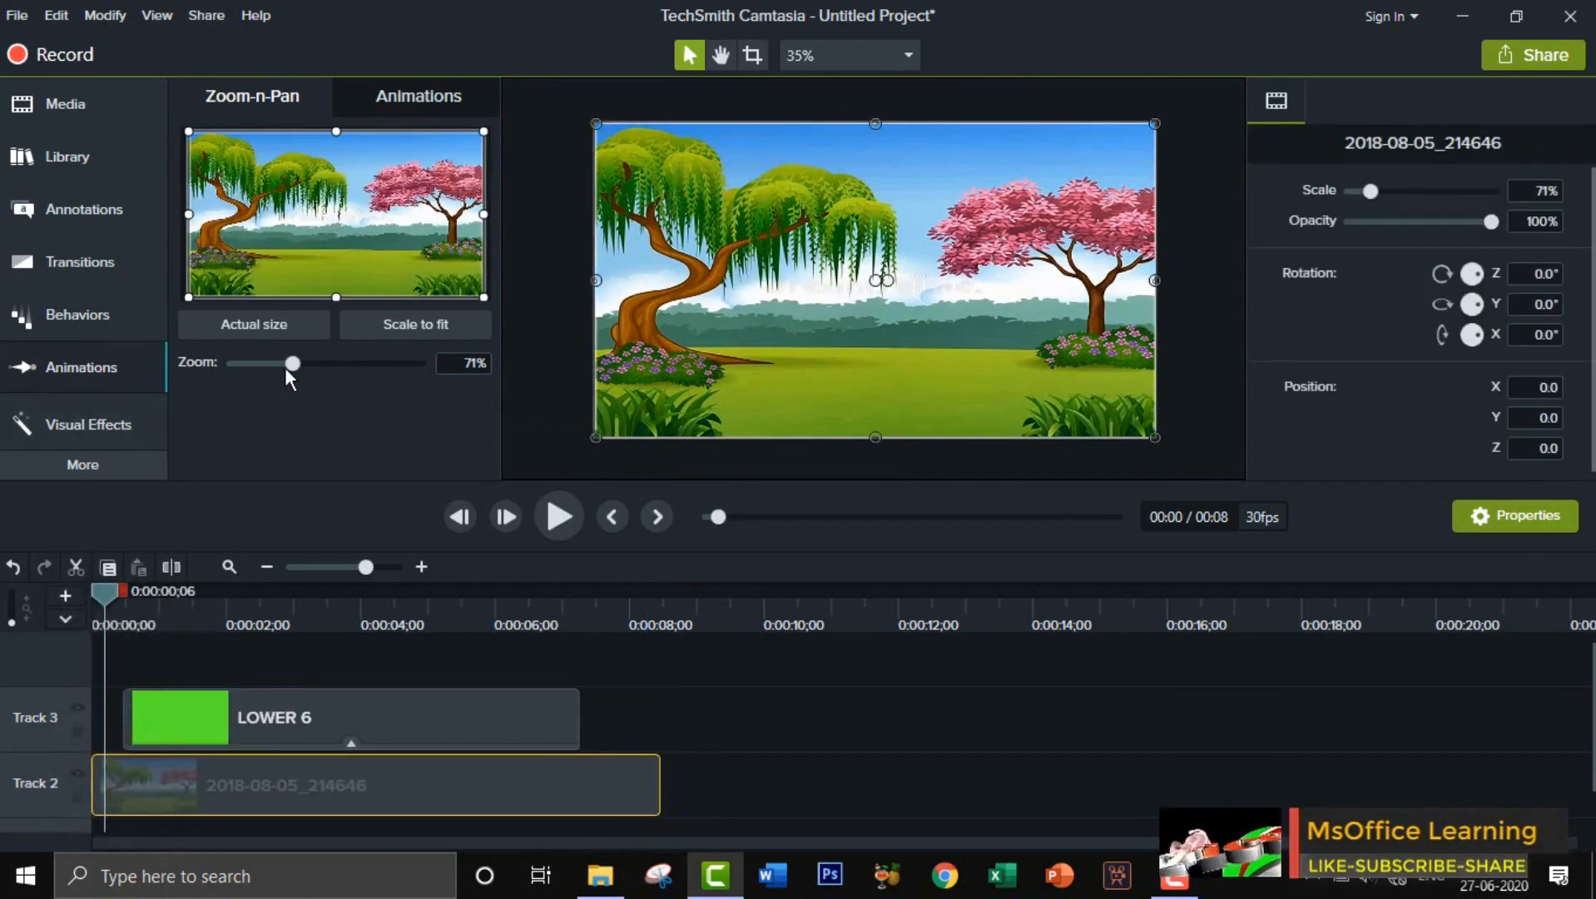
drag(292, 363, 334, 366)
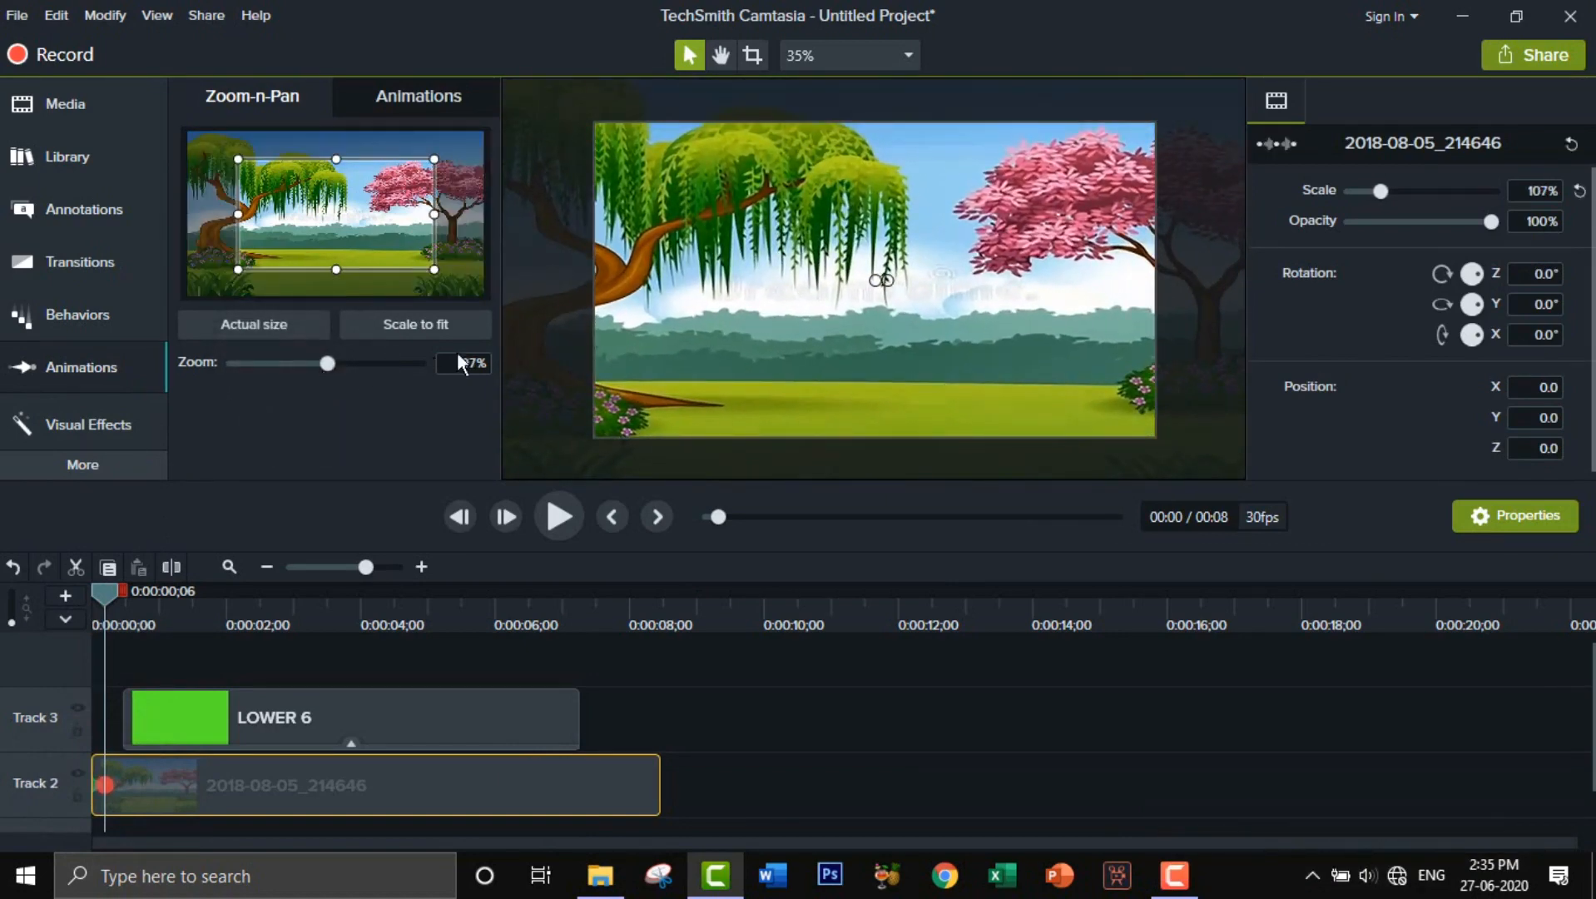
drag(970, 322, 833, 298)
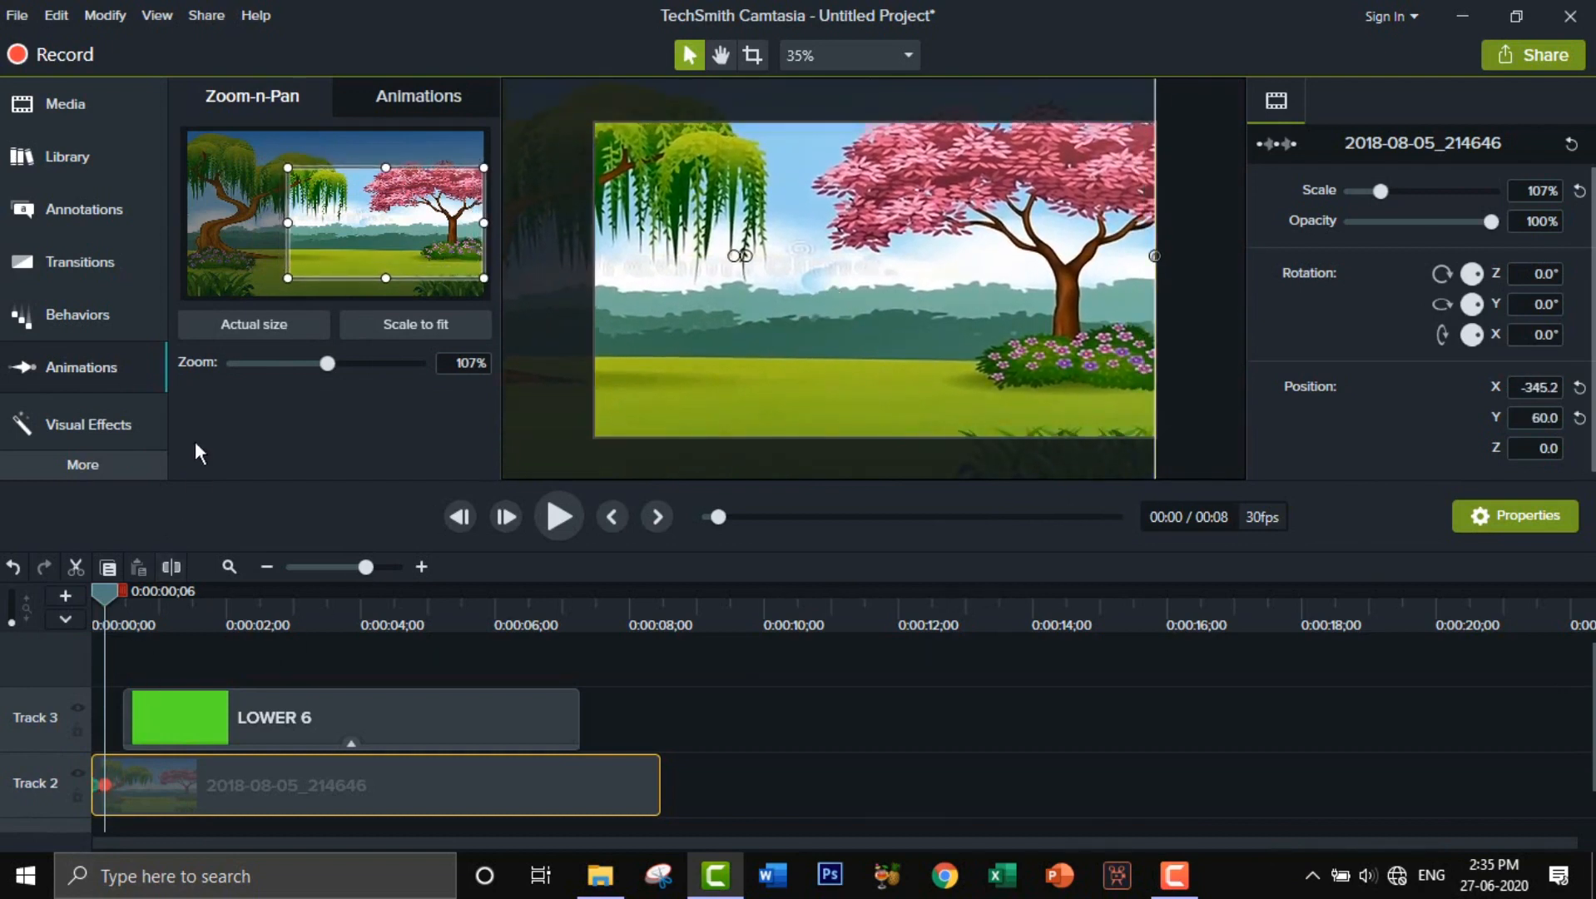
drag(317, 359, 362, 356)
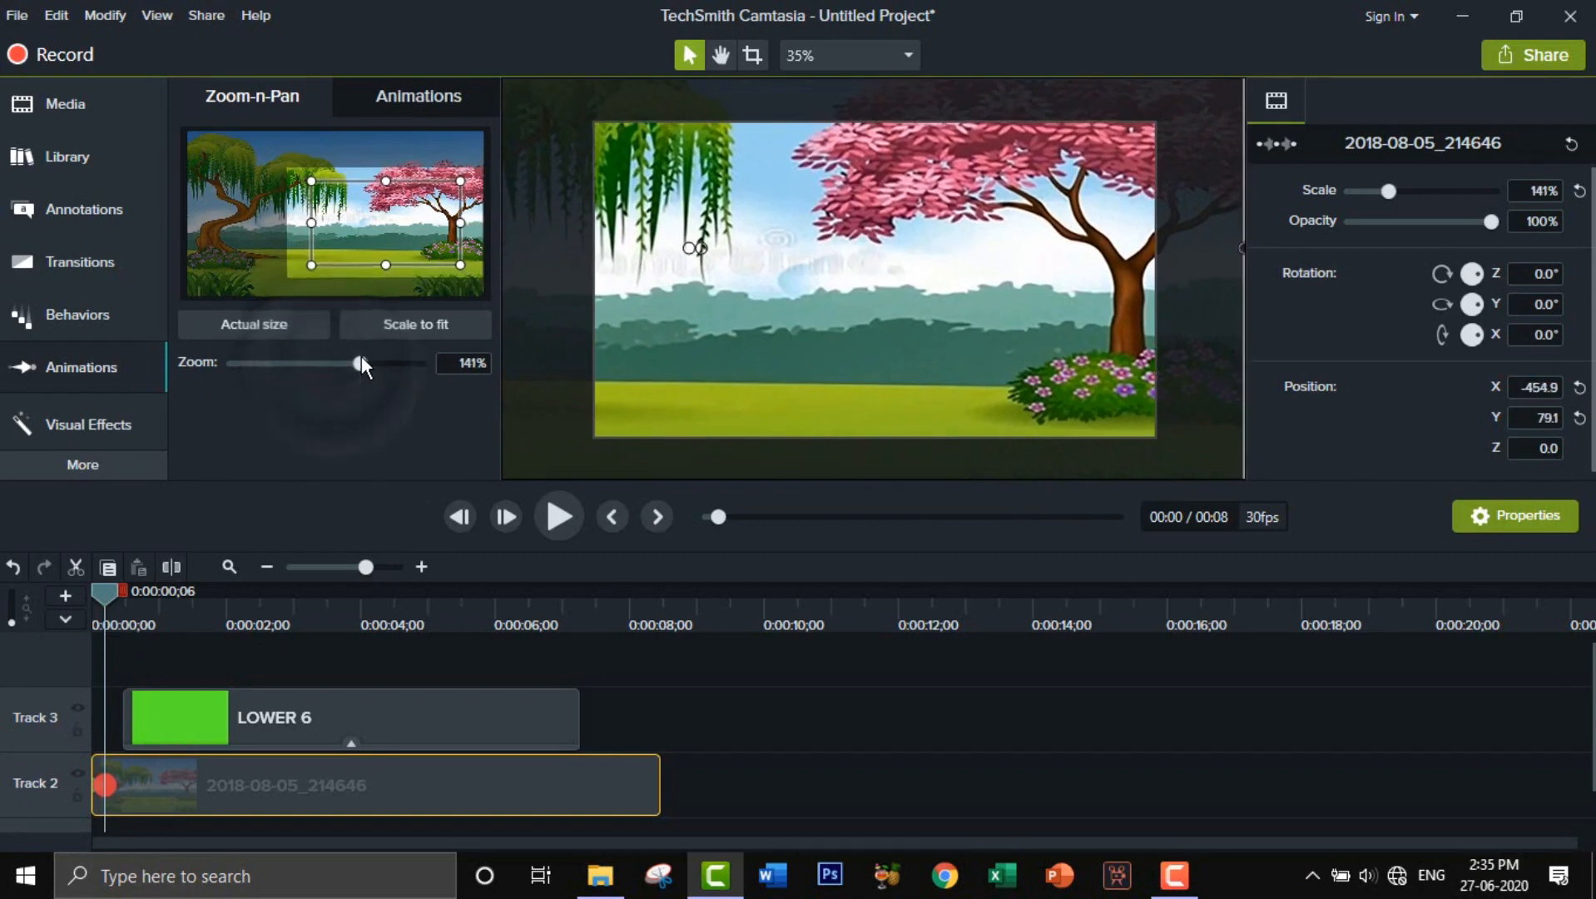
drag(796, 384, 709, 367)
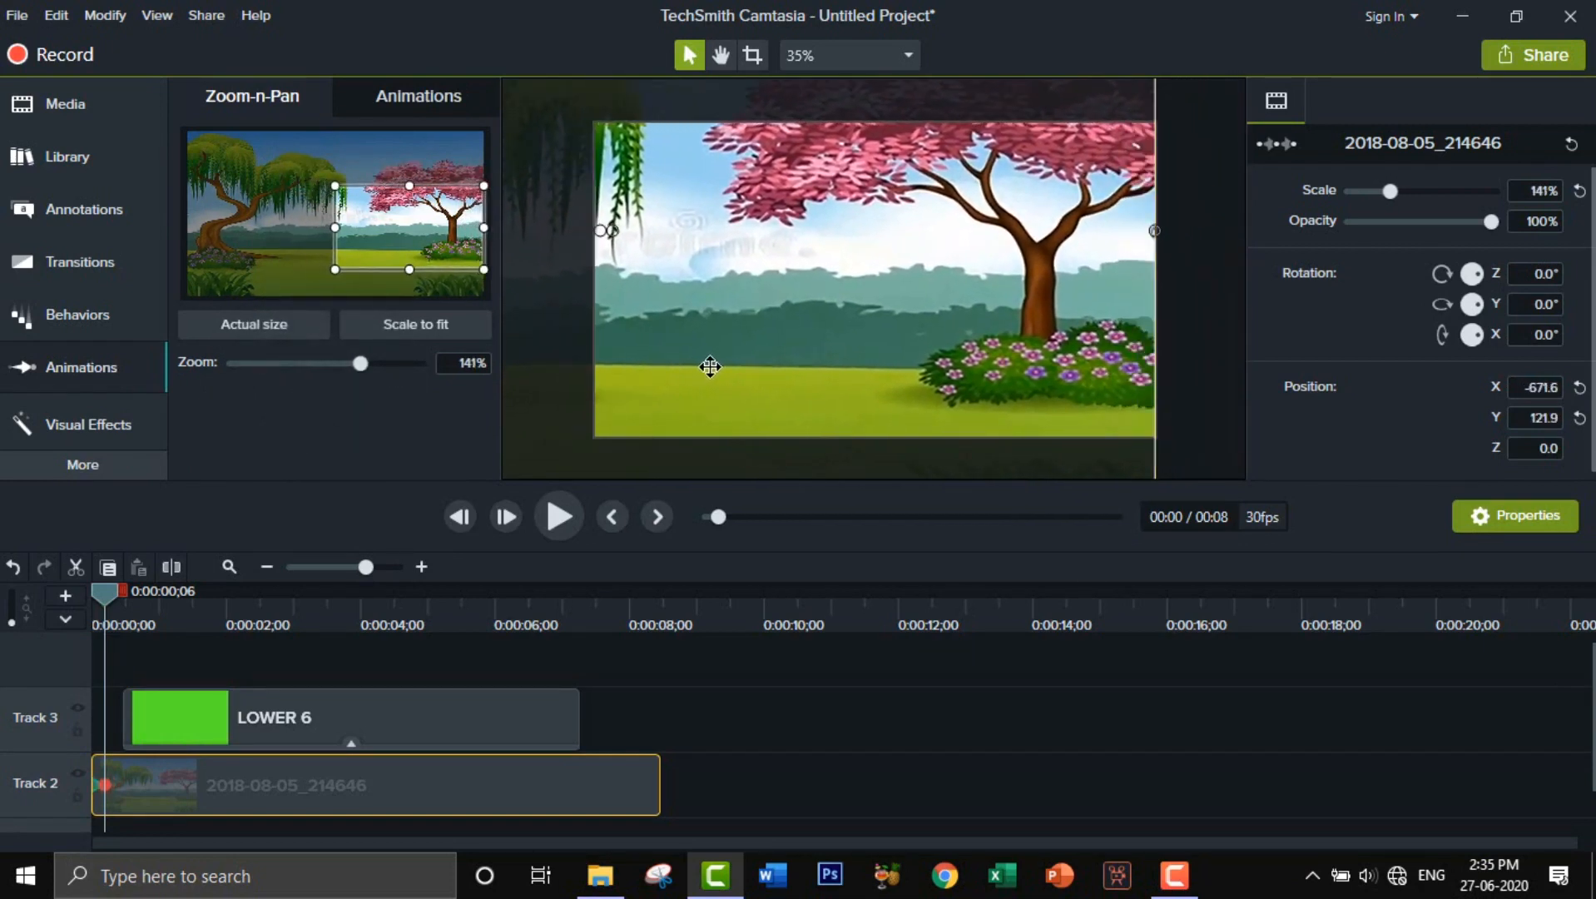
Stretch the landscape clip's zoom animation to end at 0:00:07;08 and trim the clip's end to about 0:00:07;19
click(106, 784)
drag(355, 788, 563, 788)
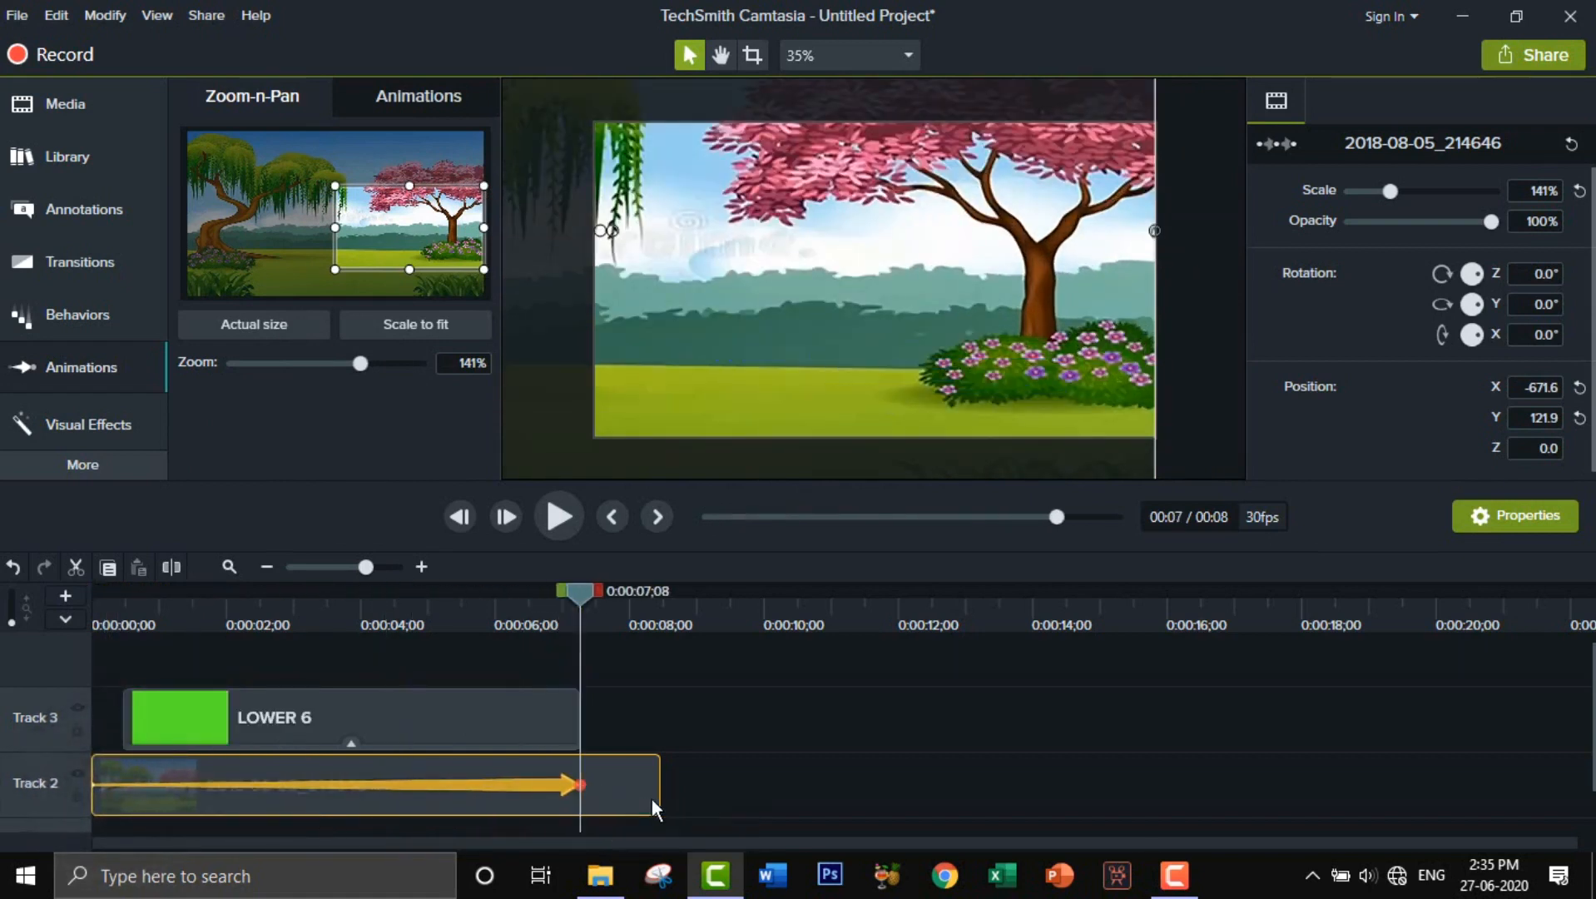
drag(656, 797, 603, 797)
Play the timeline from the start, then replay it from near the beginning to check the zoom together with the lower third
click(581, 597)
key(ctrl+Home)
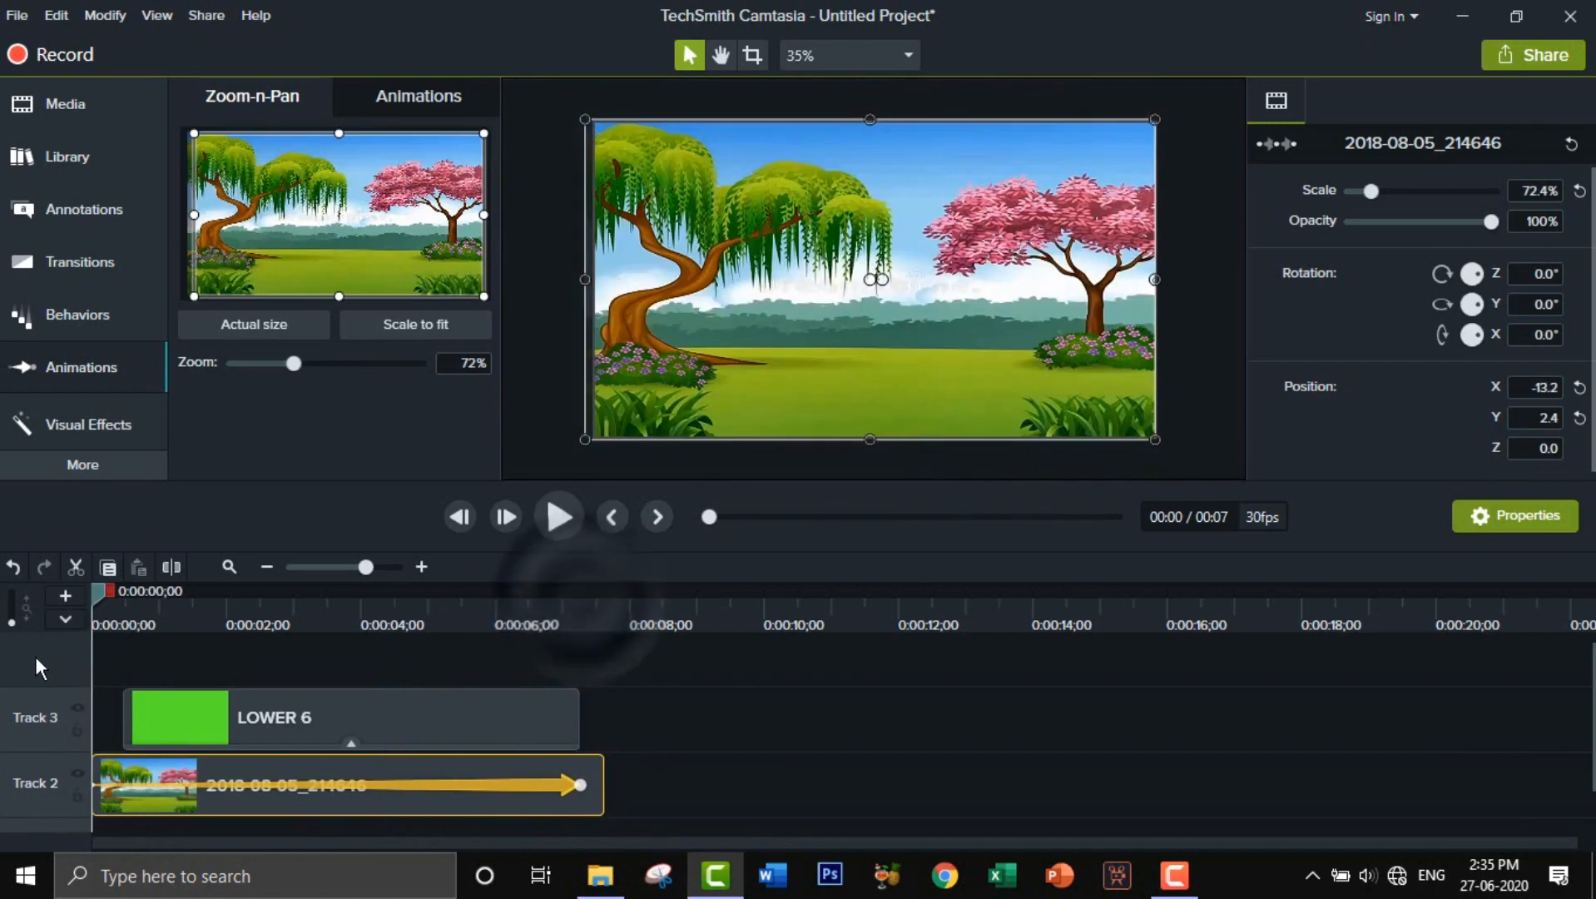
key(space)
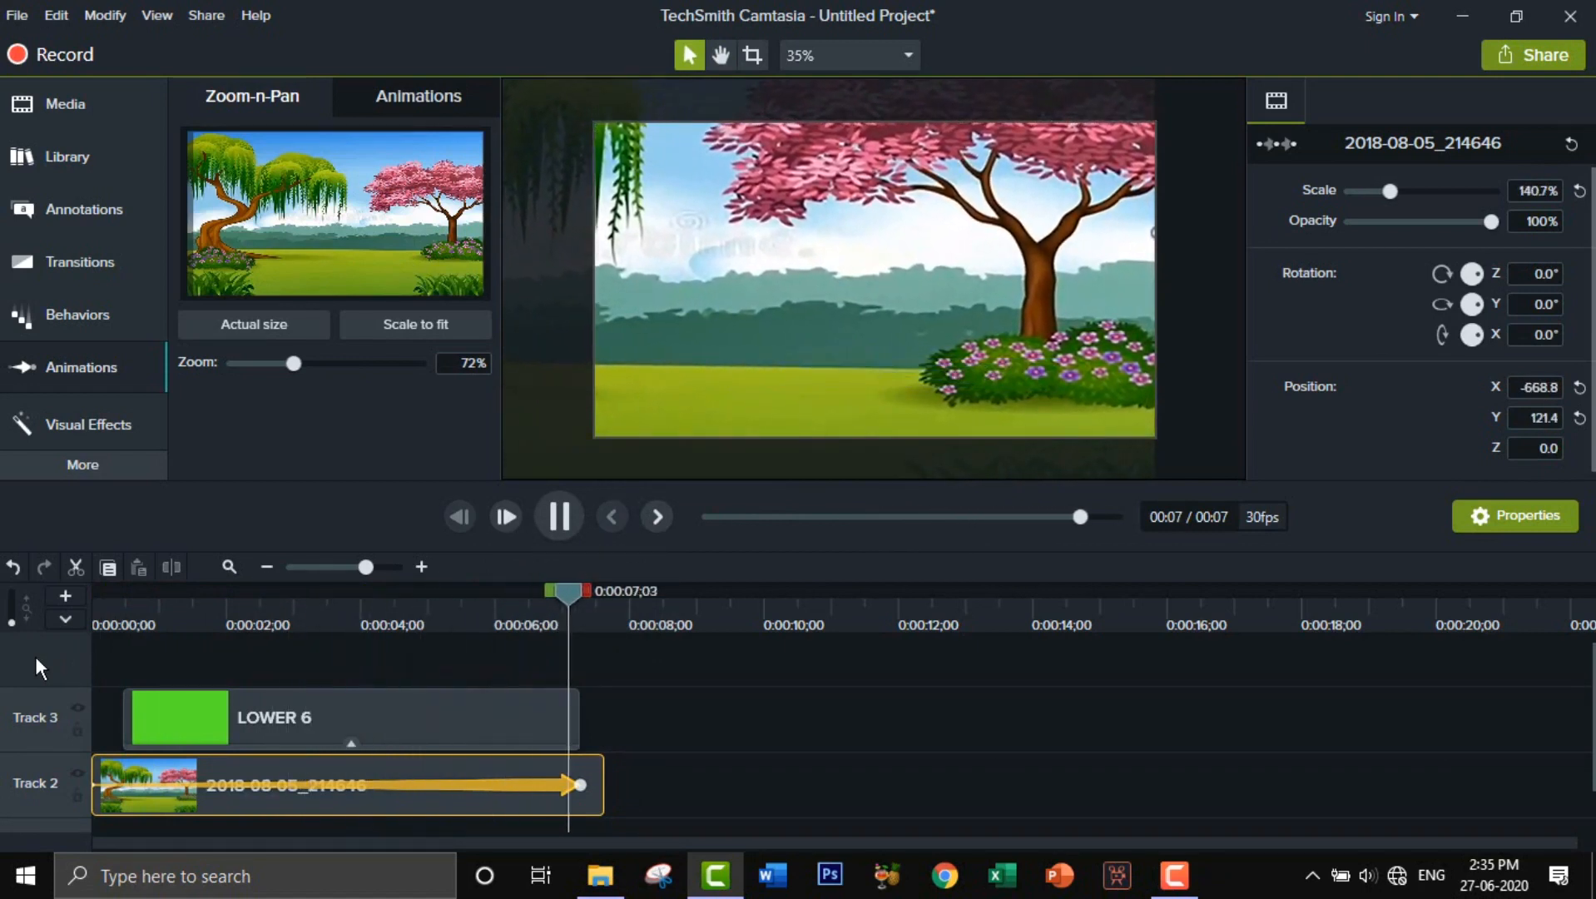
click(113, 622)
key(space)
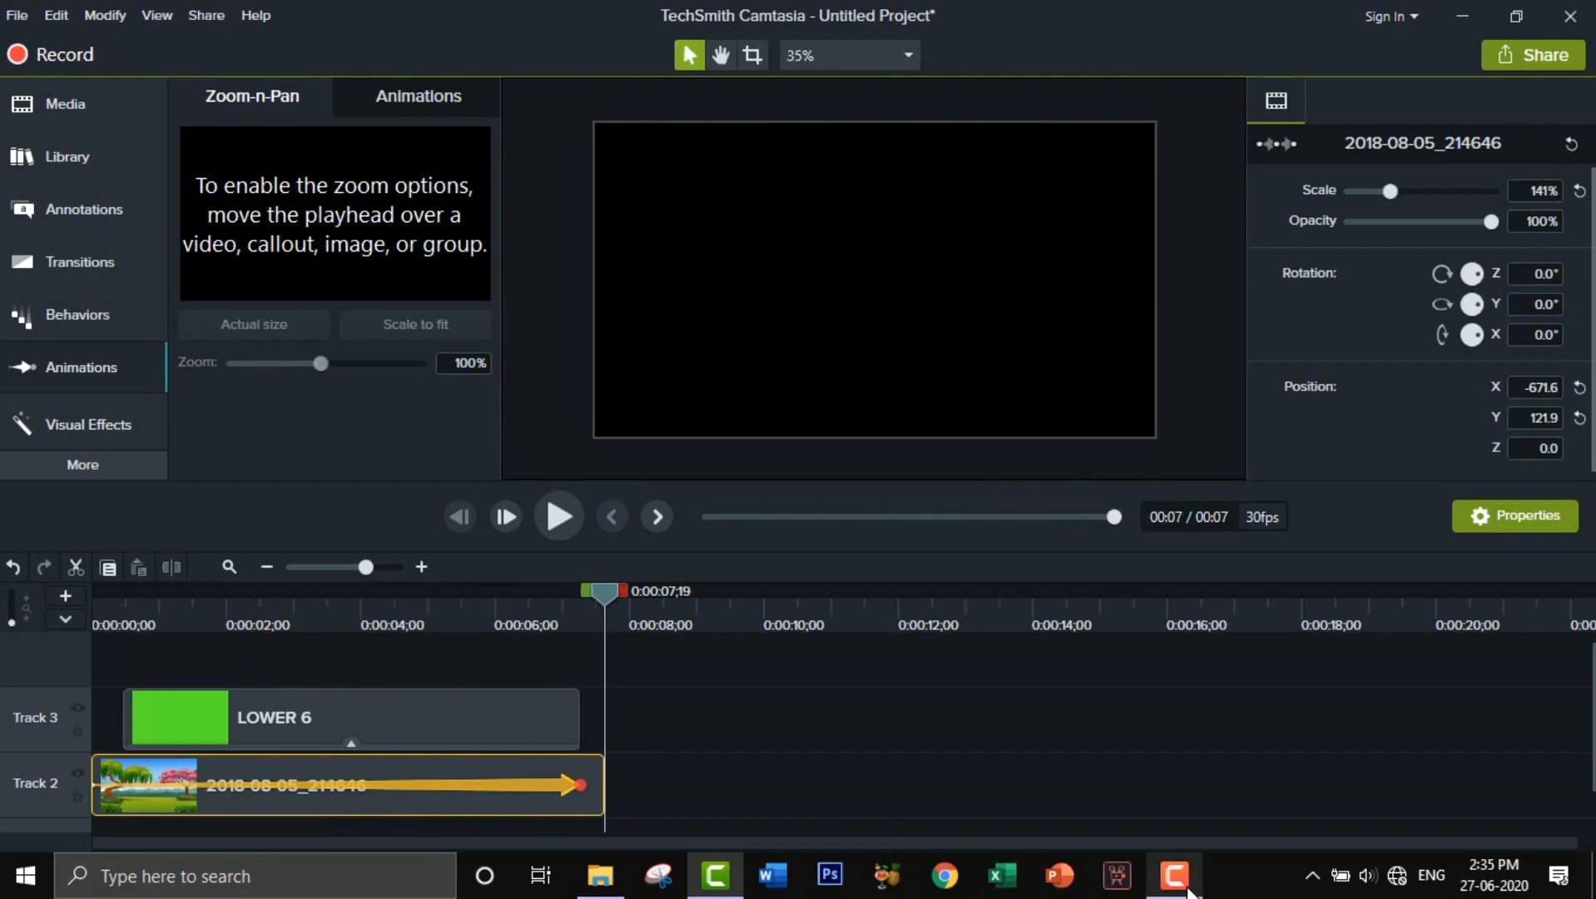
click(1188, 889)
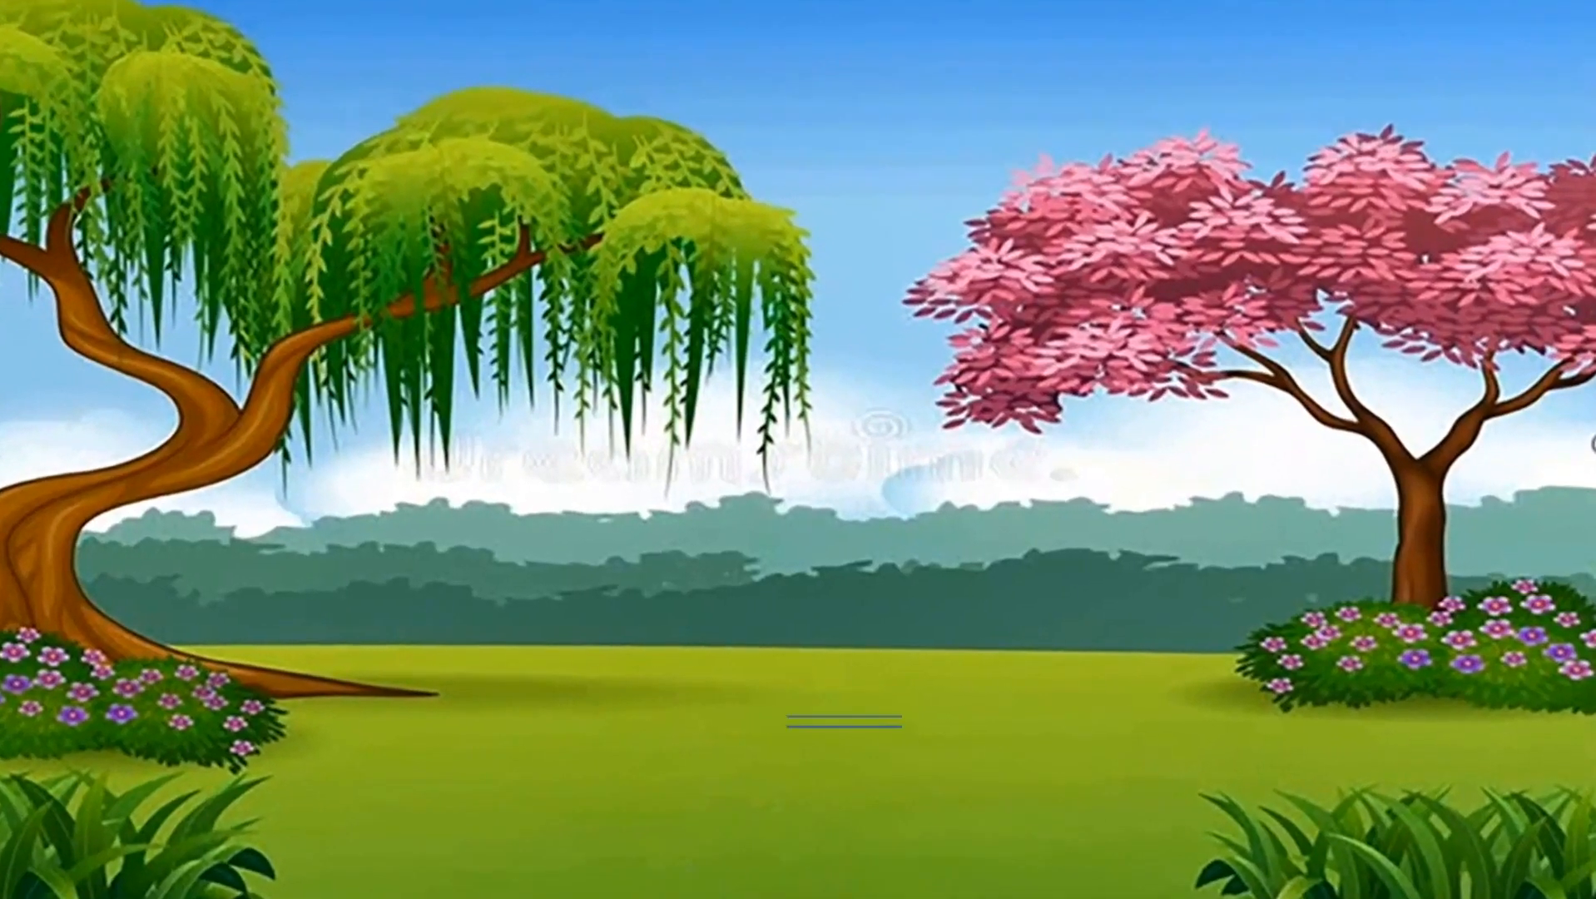